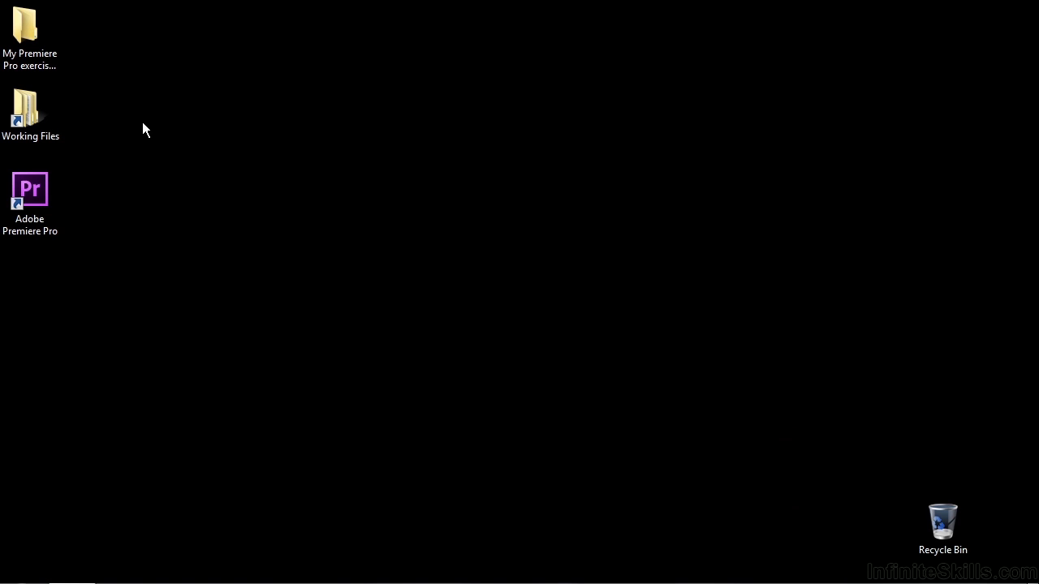
Open 1108-Lumetri-effect.prproj from the Working Files projects folder in Premiere Pro.
double_click(26, 110)
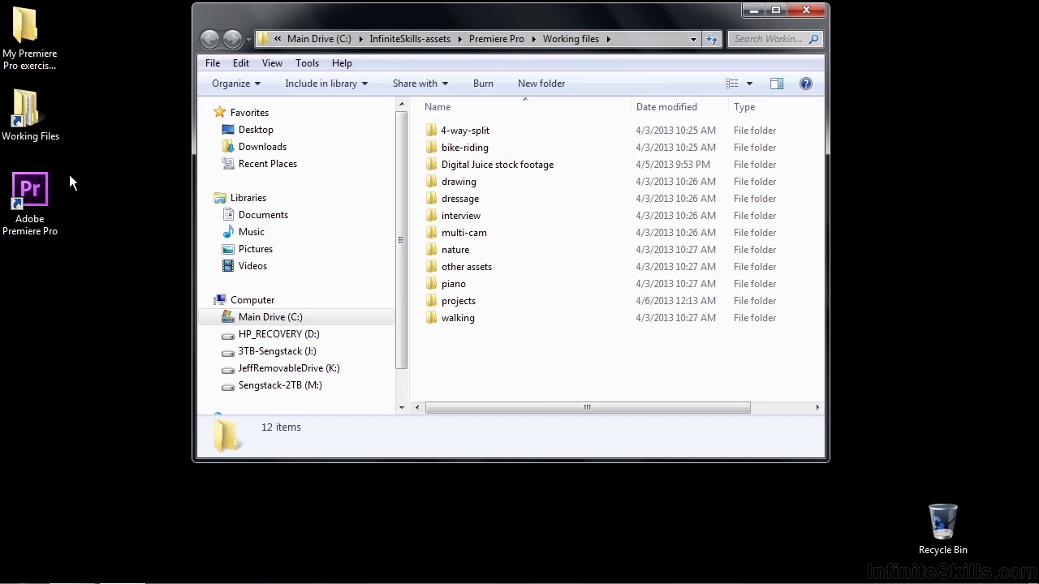
double_click(445, 302)
scroll(536, 292, "down", 10)
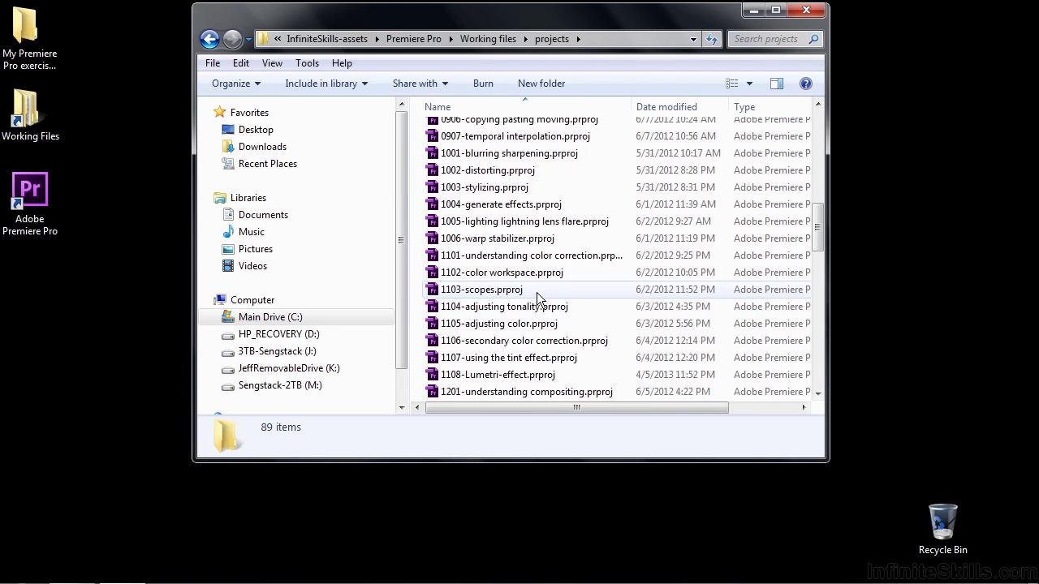
double_click(490, 378)
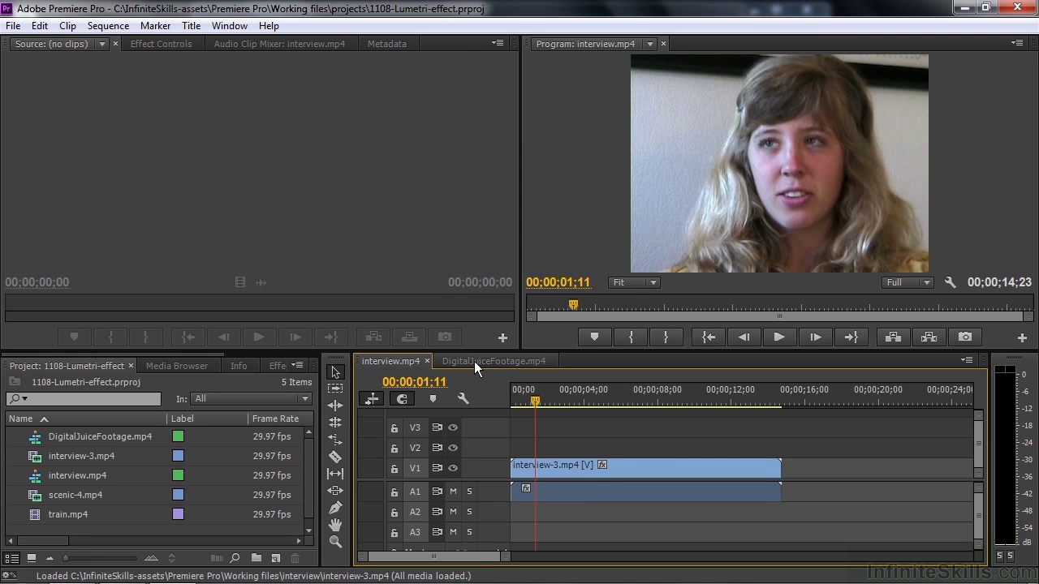
left_click(474, 361)
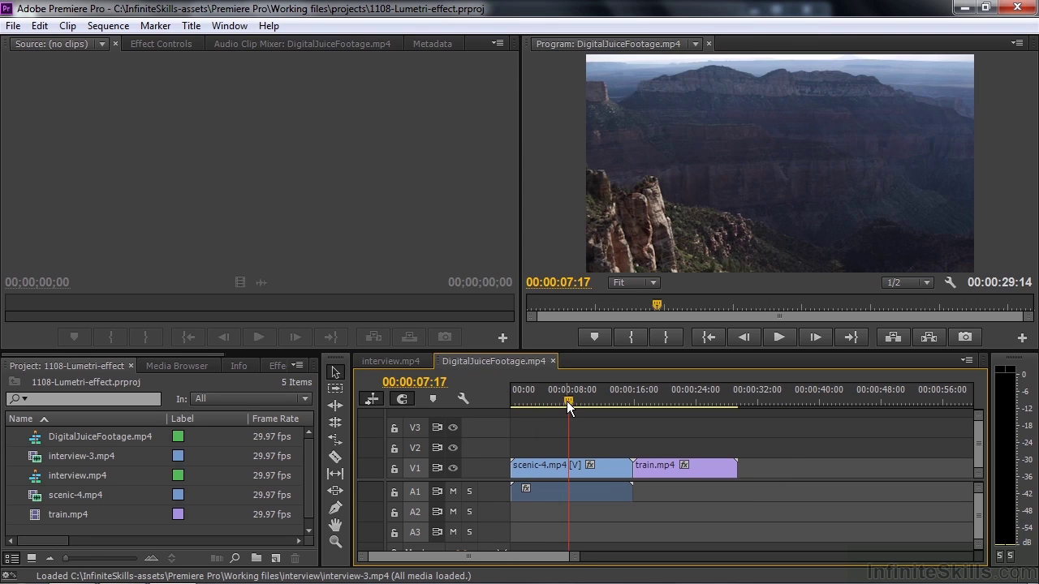
mouse_move(567, 401)
left_mouse_down()
mouse_move(666, 407)
mouse_move(562, 400)
left_mouse_up()
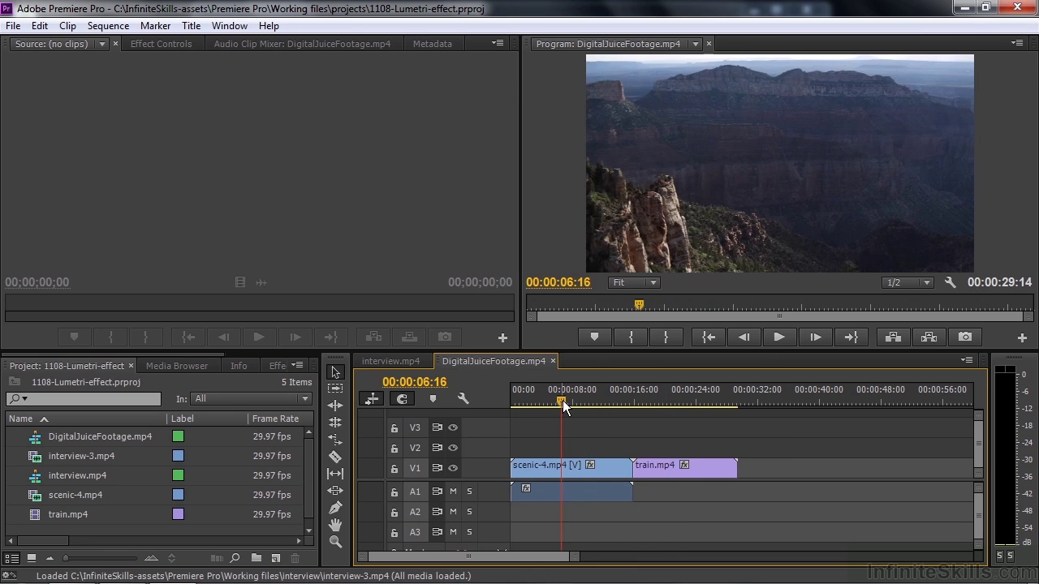
left_click(393, 361)
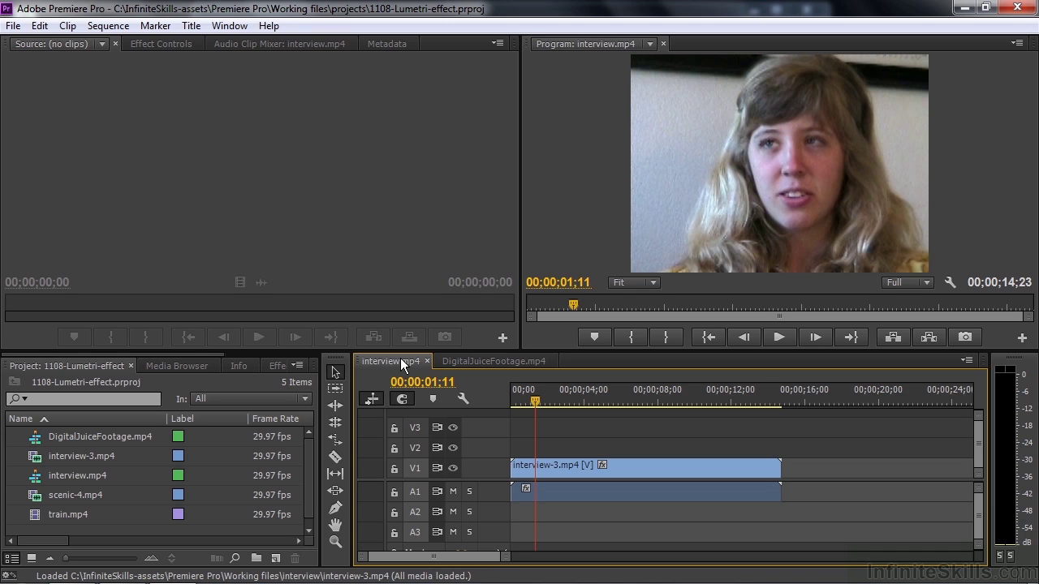
Apply Lumetri from Video Effects > Color Correction to the interview-3 clip on V1.
left_click(277, 366)
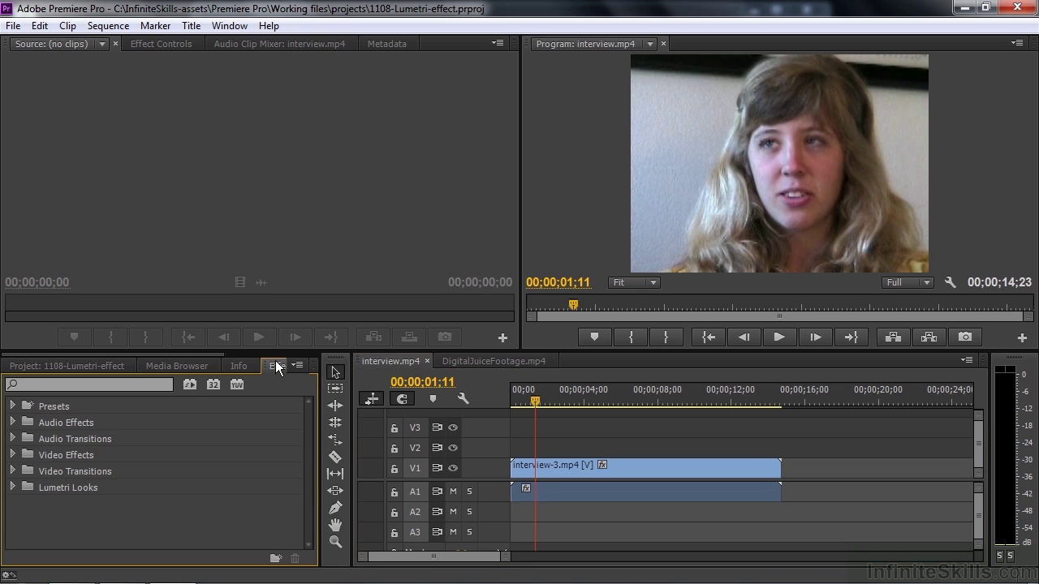
left_click(12, 455)
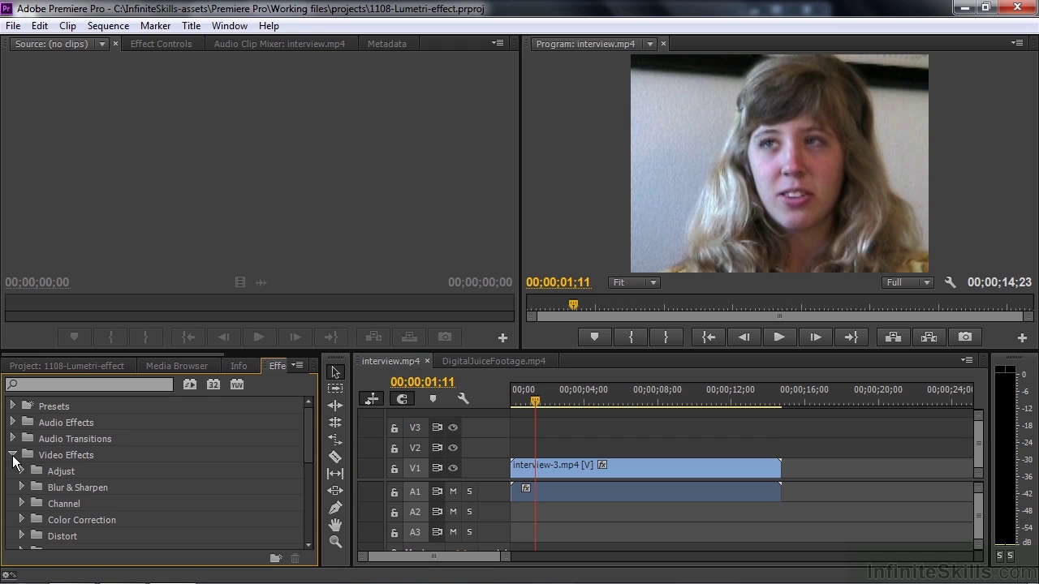
left_click(25, 517)
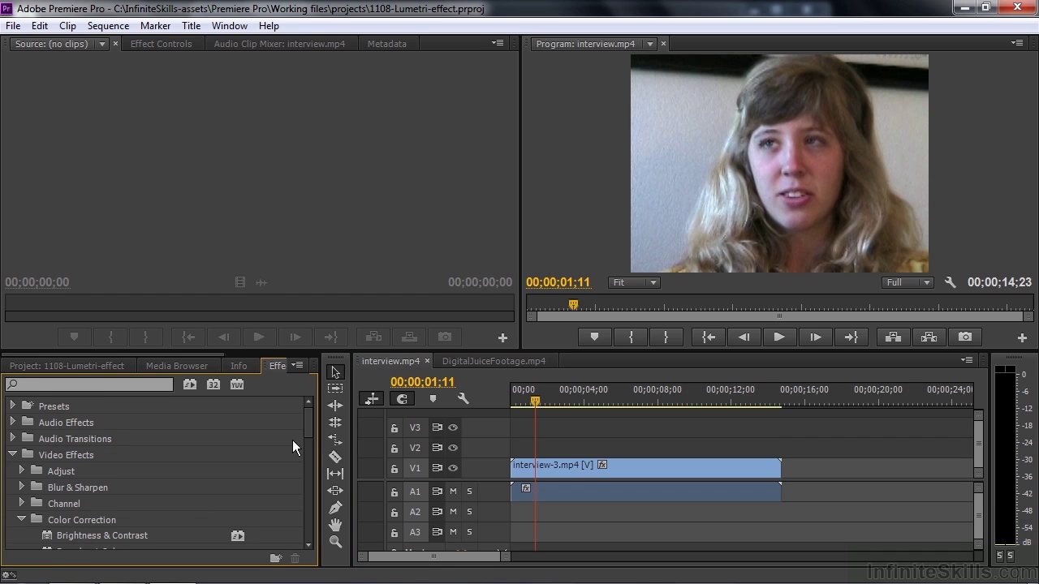
left_click_drag(311, 422, 310, 473)
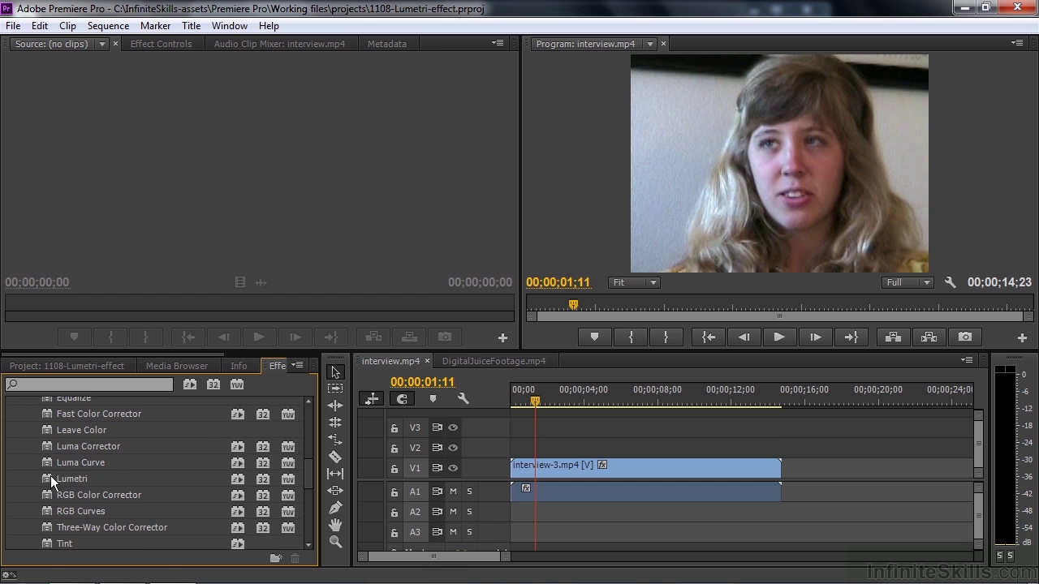
left_click_drag(51, 475, 571, 473)
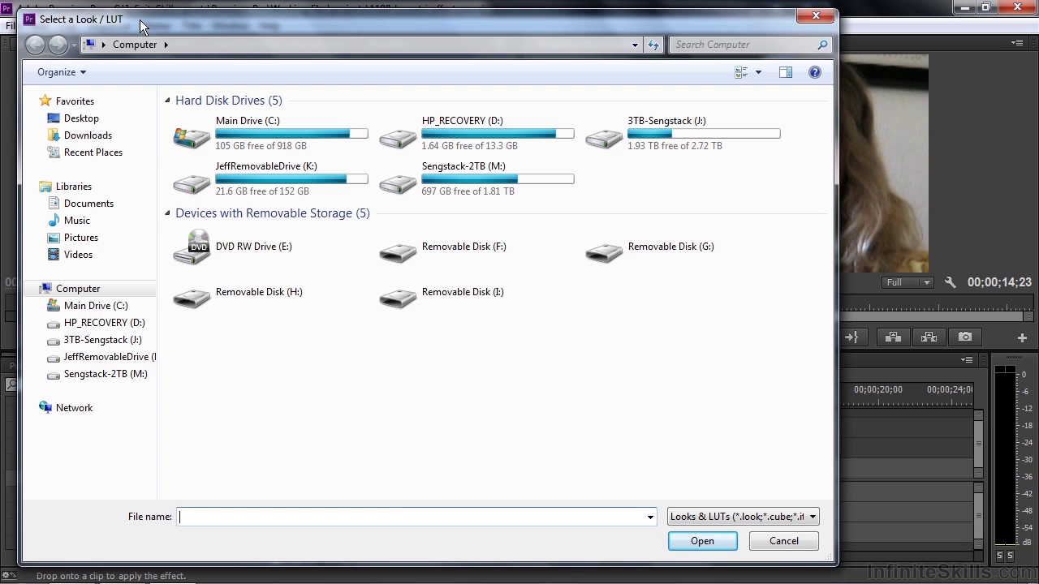
Load the Kodak 5205 Fuji 3510 (by Adobe).cube LUT from the Premiere Pro Lumetri\LUTs folder.
double_click(227, 124)
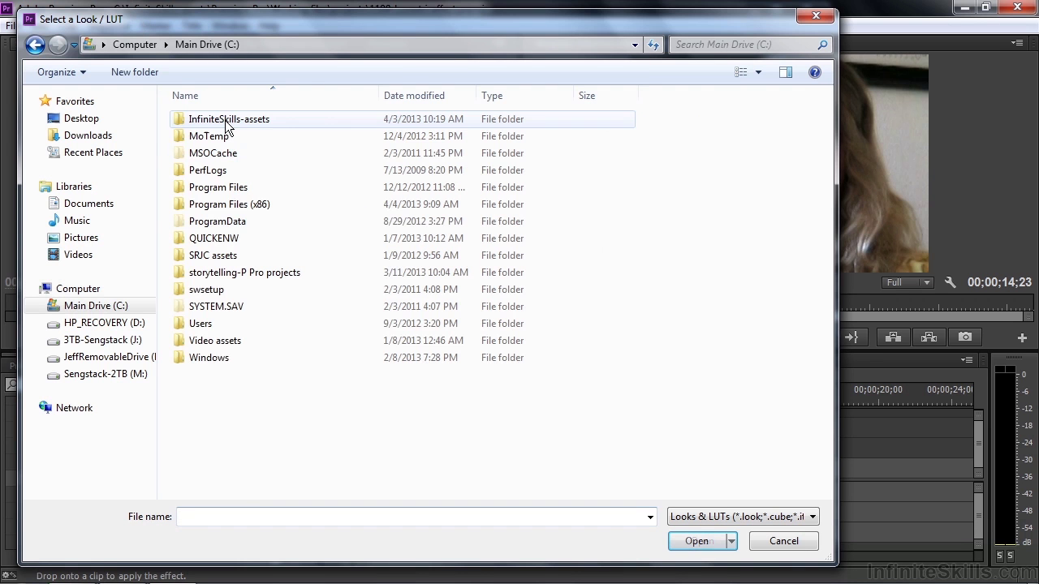
double_click(226, 191)
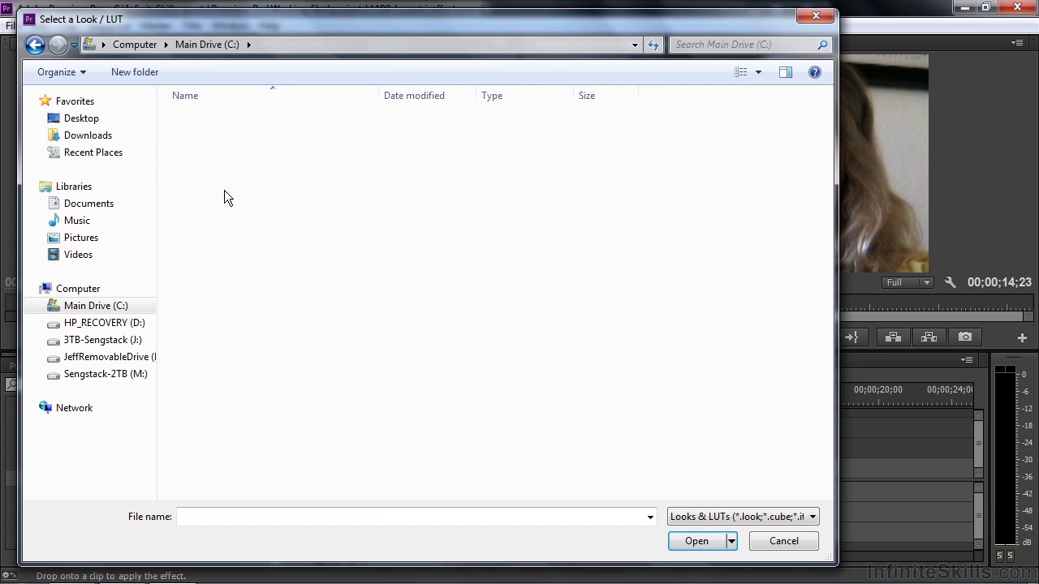
double_click(209, 137)
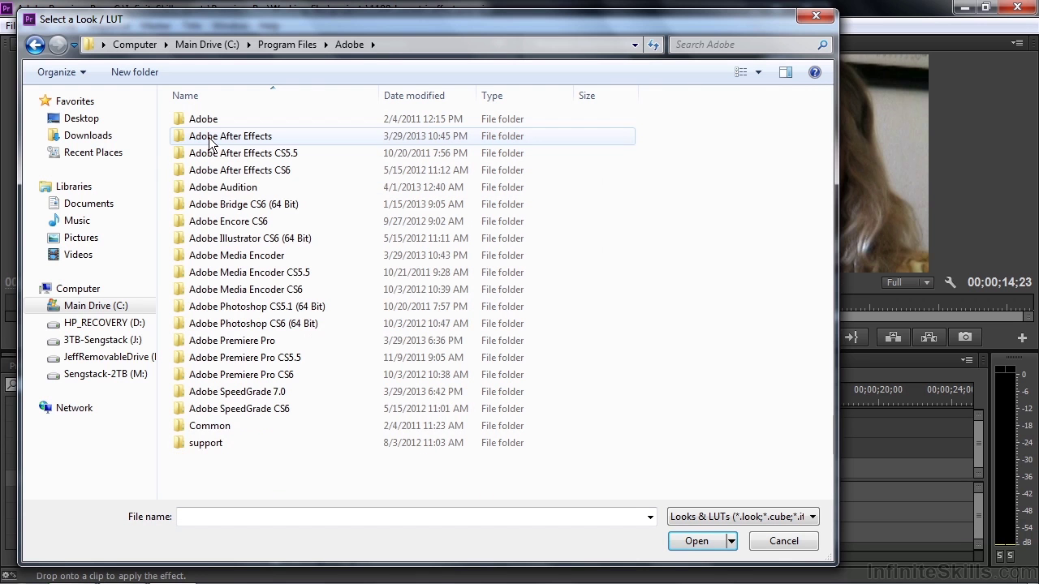
double_click(227, 341)
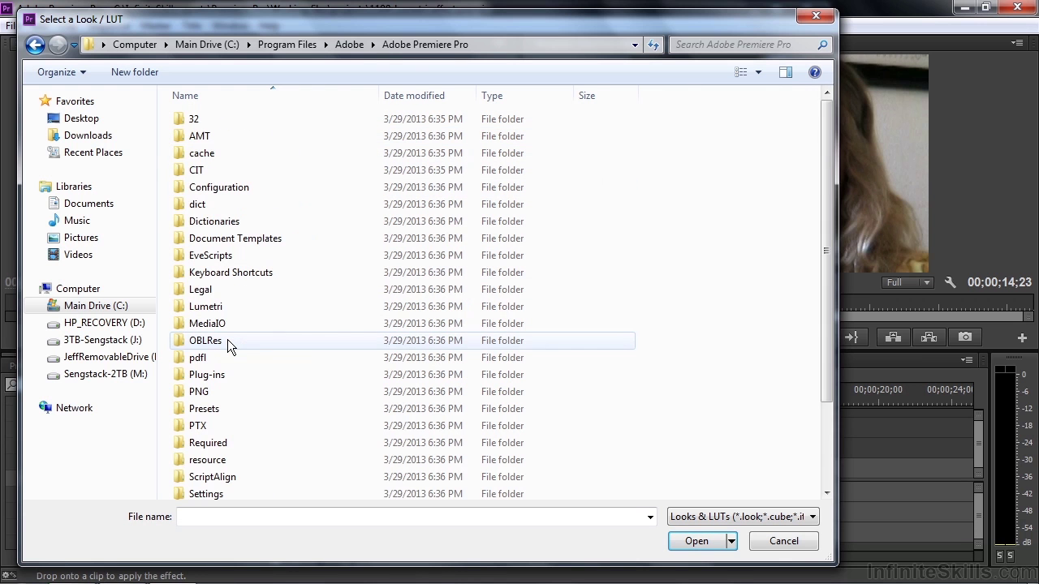
double_click(195, 307)
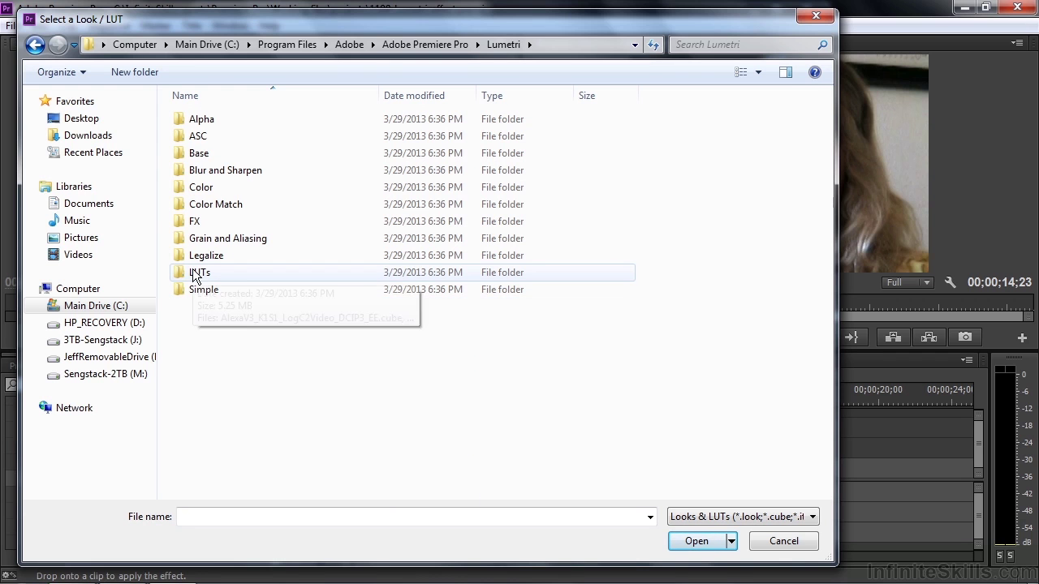
double_click(183, 274)
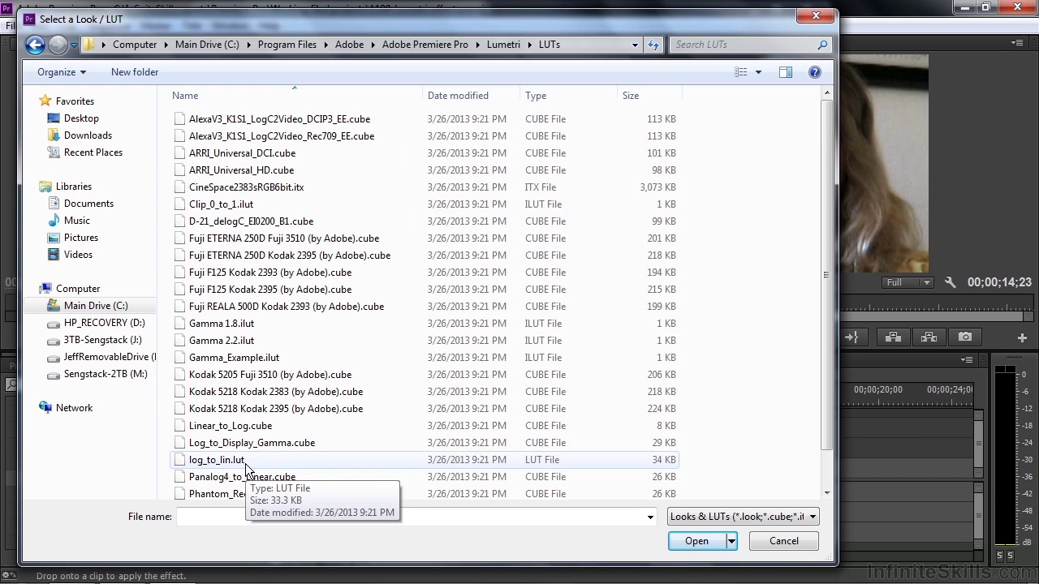
left_click(721, 517)
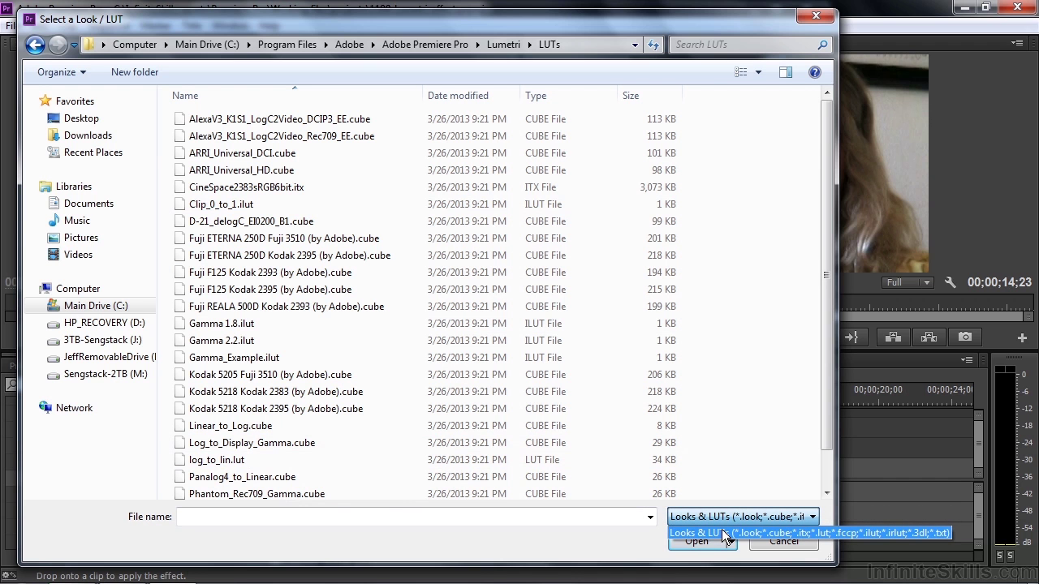
left_click(209, 375)
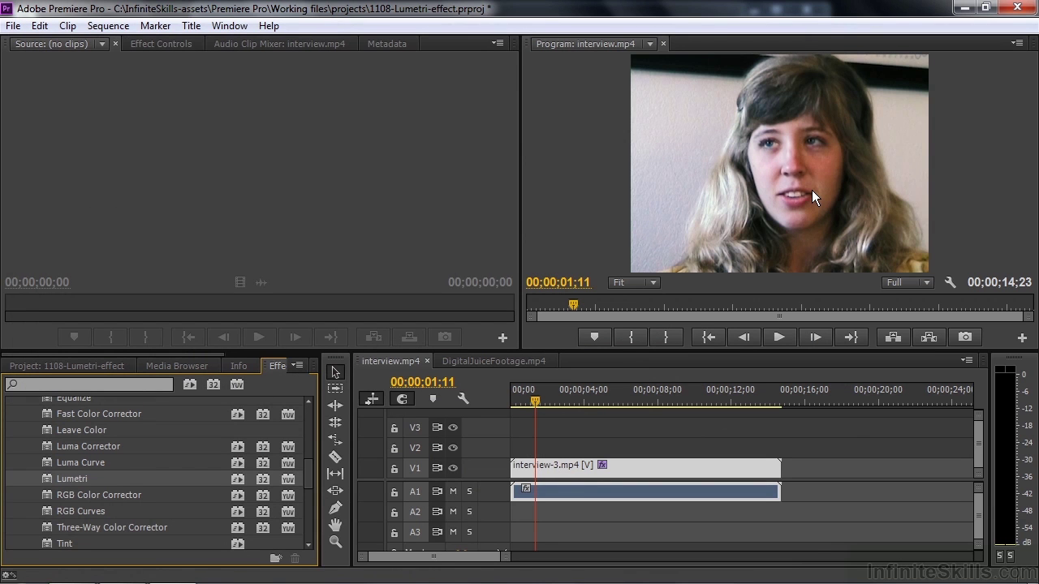
Swap interview-3's Lumetri LUT to Fuji F125 Kodak 2393 (by Adobe), then switch the effect off.
left_click(165, 42)
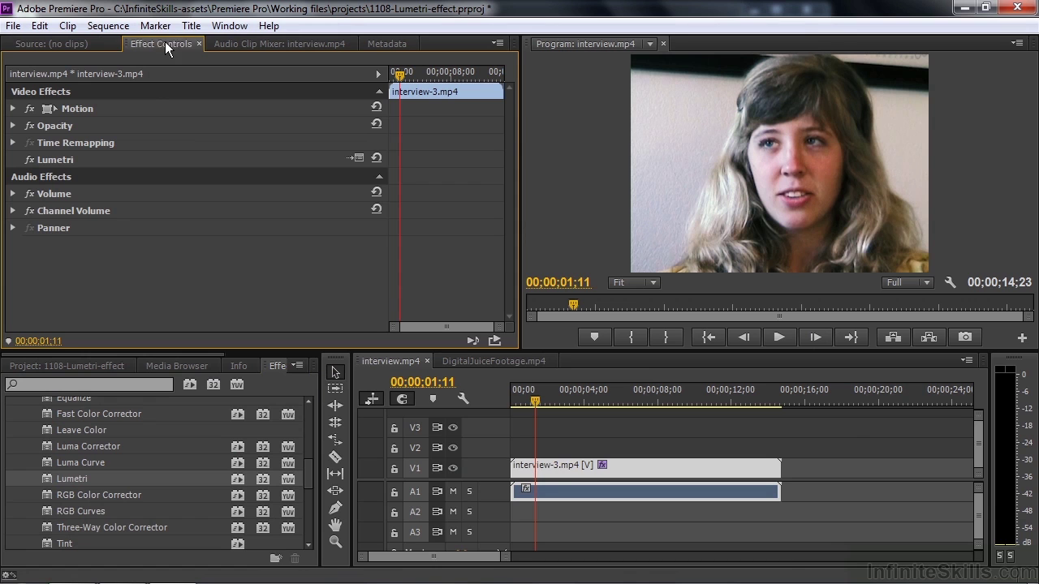
left_click(29, 163)
left_click(356, 156)
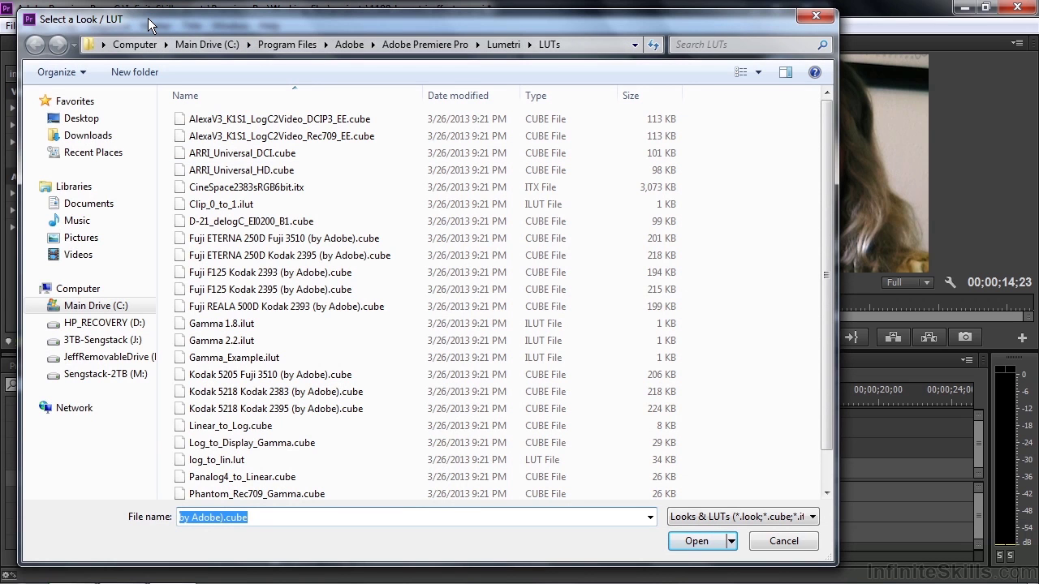
left_click(207, 276)
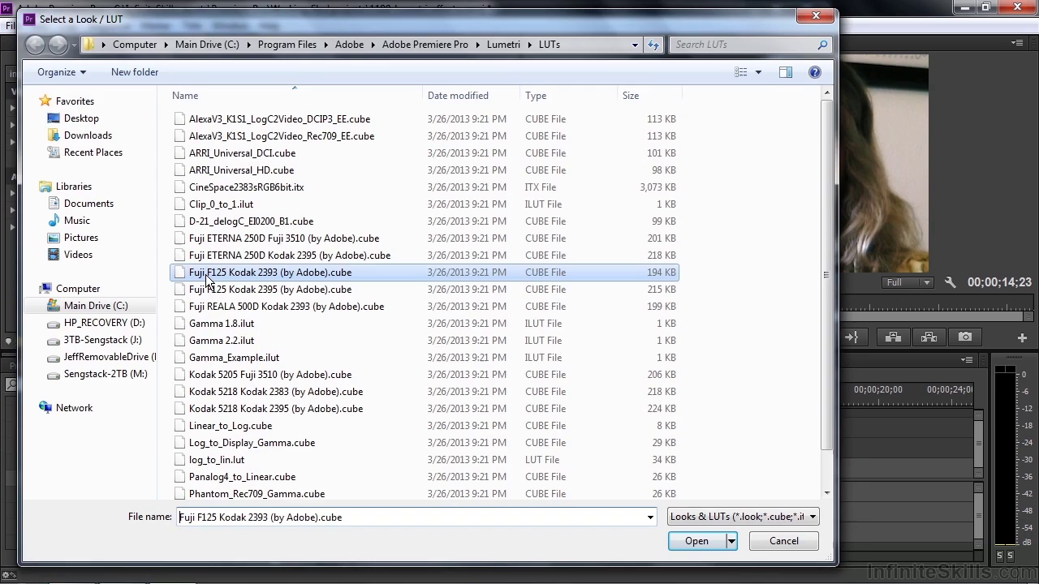
double_click(206, 277)
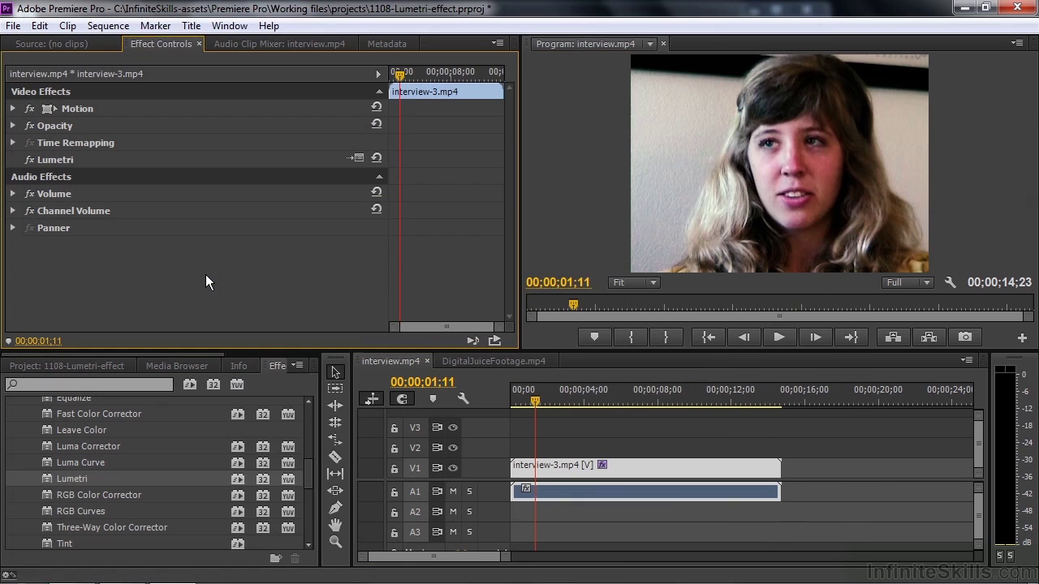
left_click(31, 157)
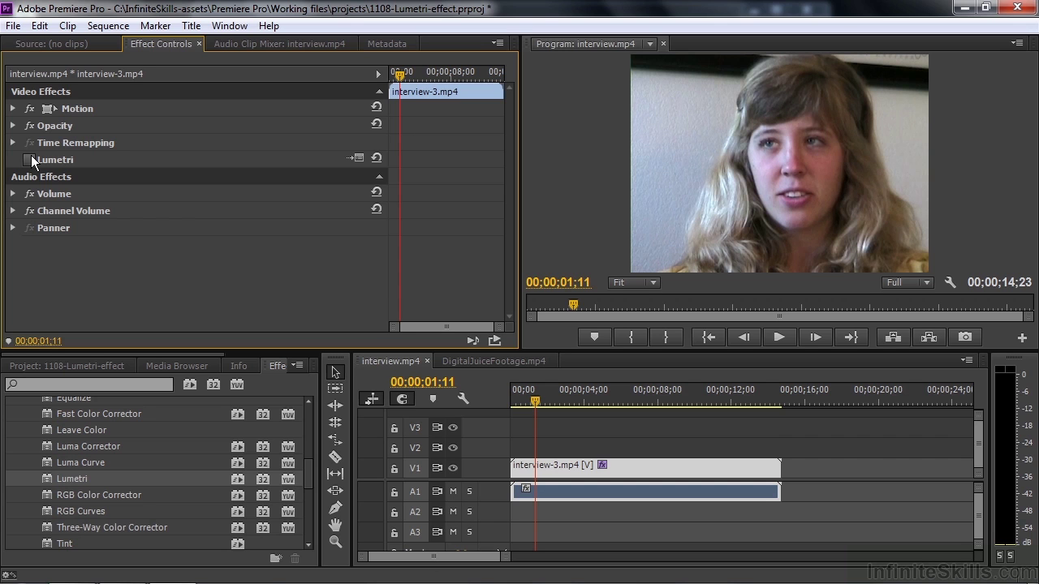
Expand Lumetri Looks and collapse its Cinematic, Desaturation, Style and Temperature folders.
left_click_drag(309, 469, 307, 527)
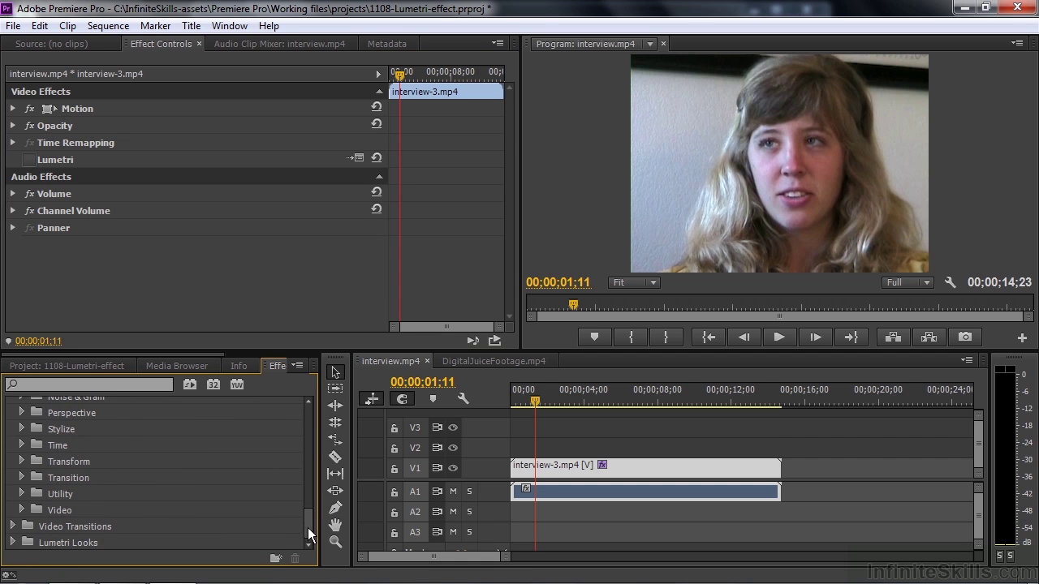
left_click(12, 542)
left_click_drag(310, 469, 311, 481)
left_click(21, 437)
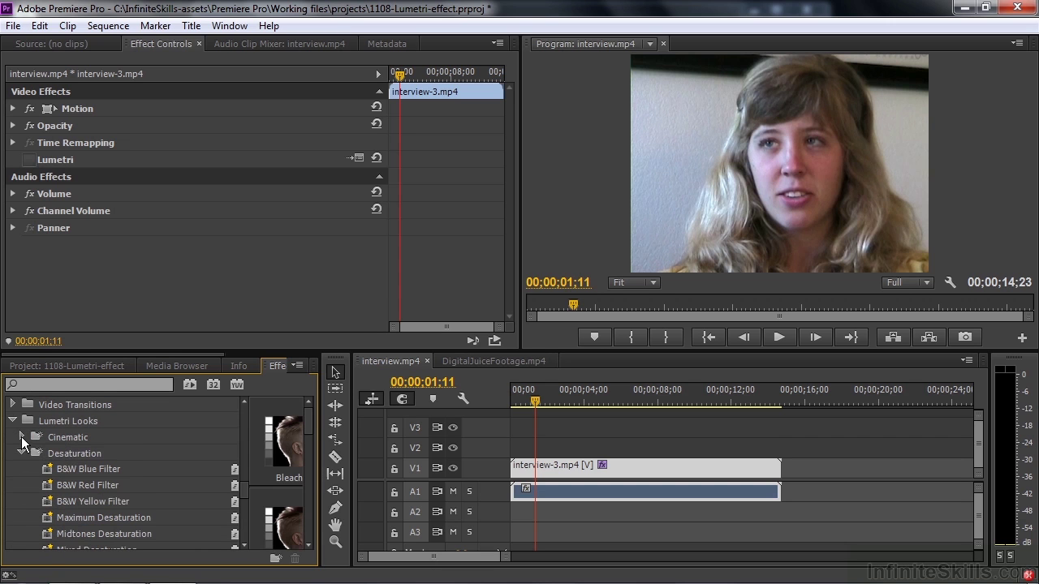
left_click(21, 453)
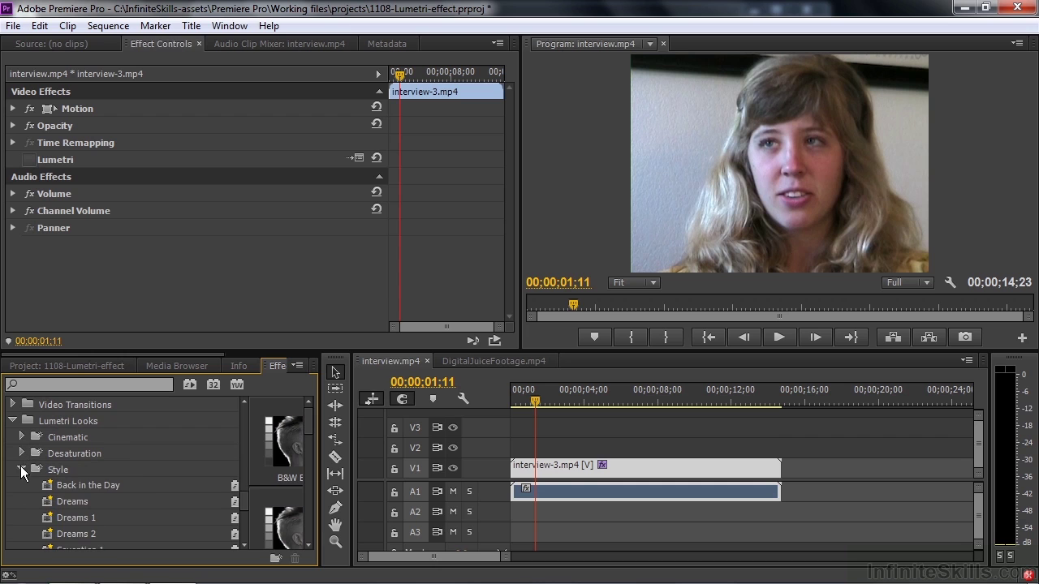
left_click(21, 469)
left_click(21, 485)
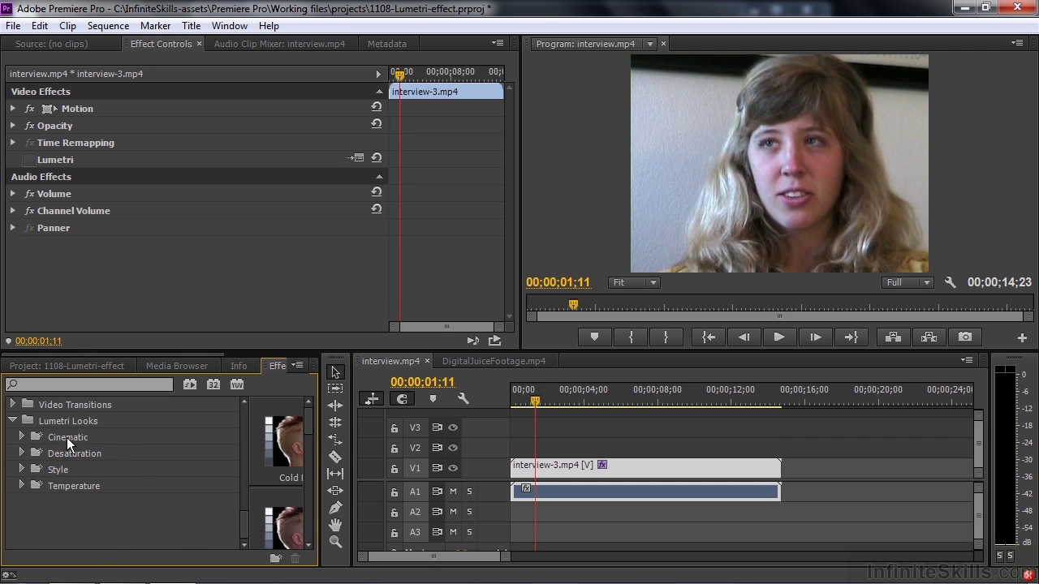
Widen the Effects panel and preview the Cinematic, Desaturation, Style and Temperature look thumbnails.
left_click_drag(320, 451, 542, 456)
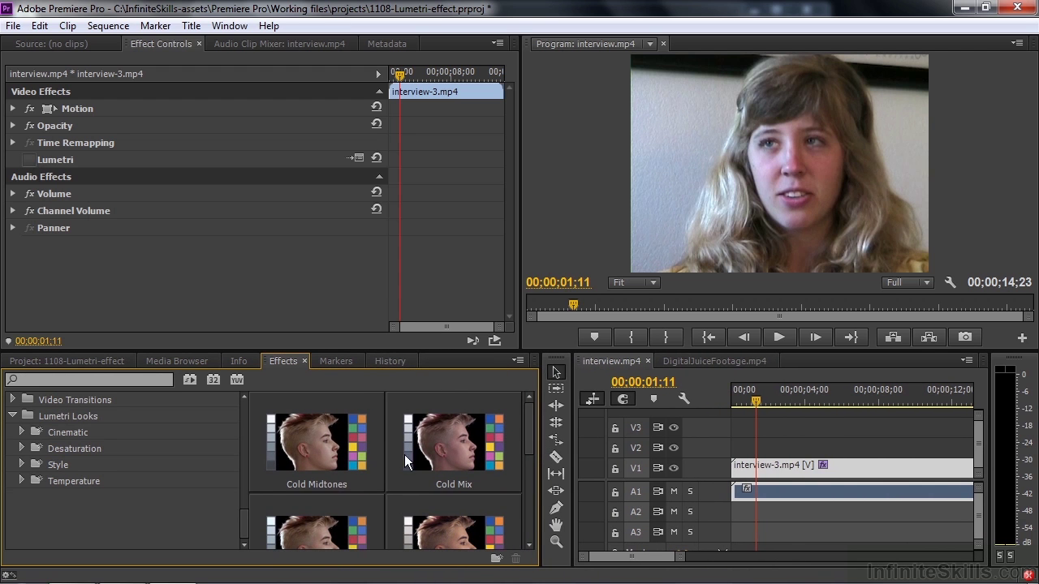
left_click(67, 431)
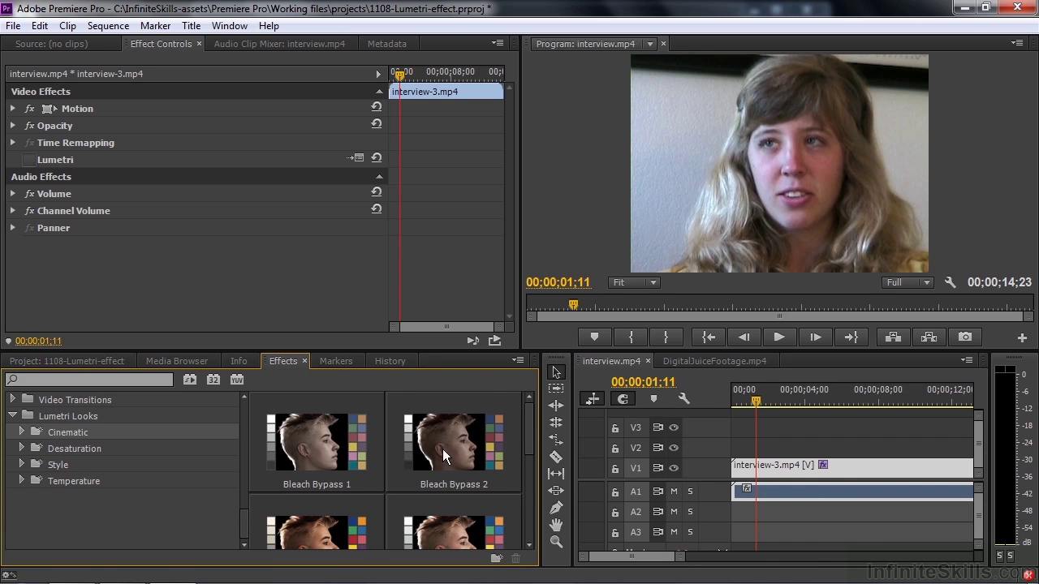
left_click_drag(527, 429, 534, 522)
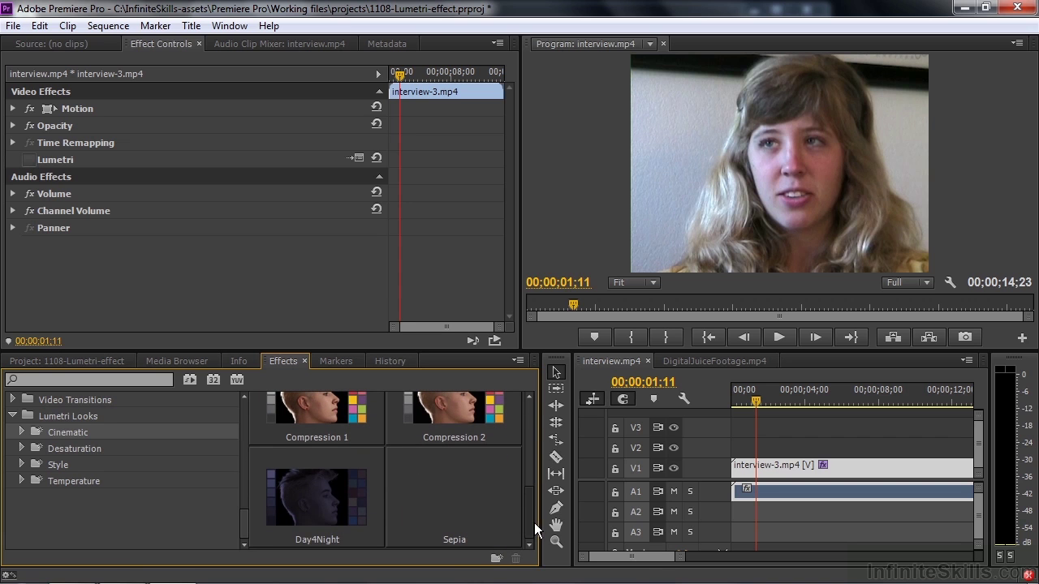
left_click(79, 452)
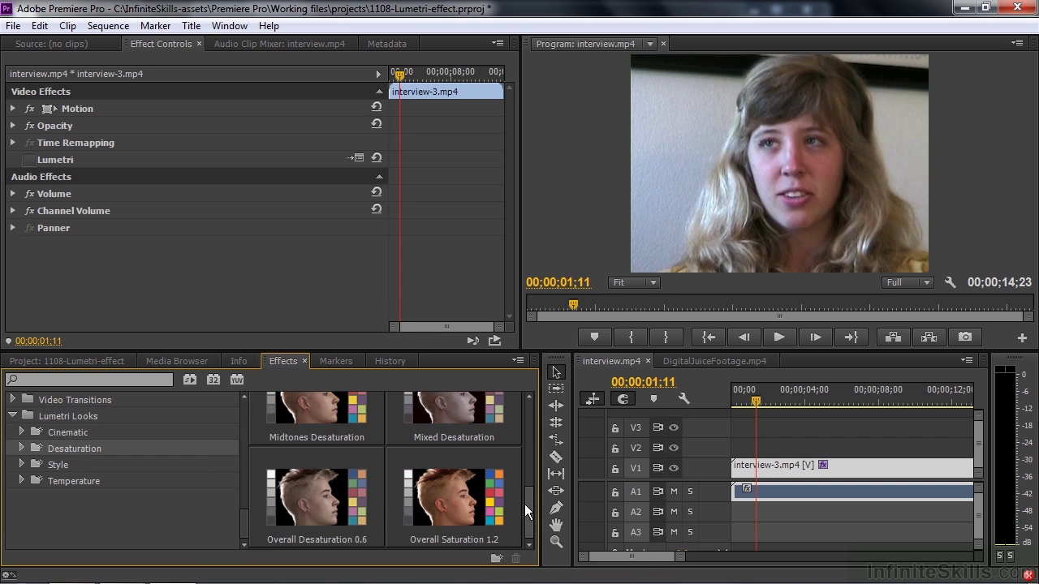
left_click_drag(524, 504, 537, 524)
left_click(63, 465)
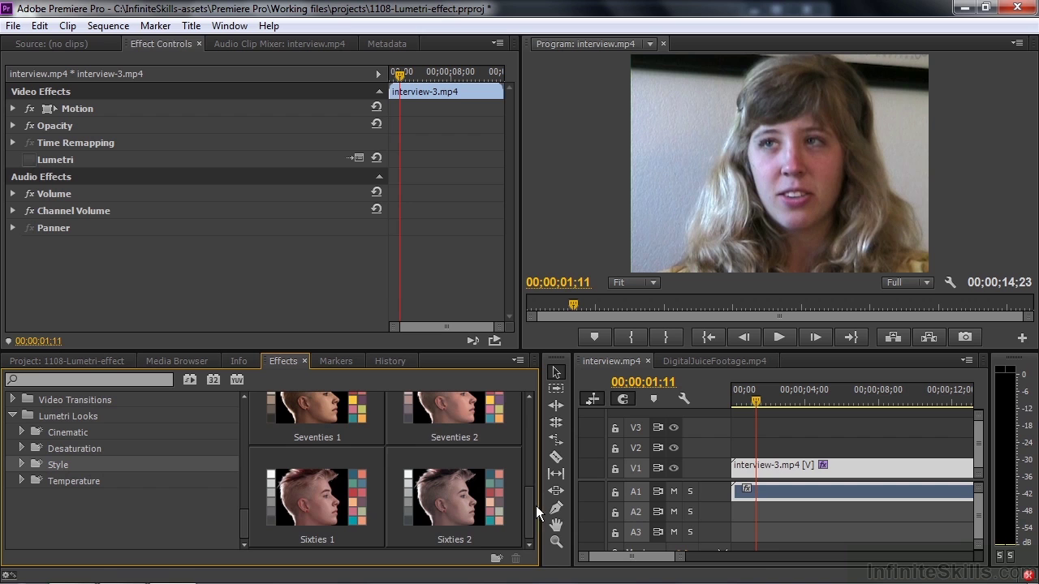
scroll(526, 520, "down", 3)
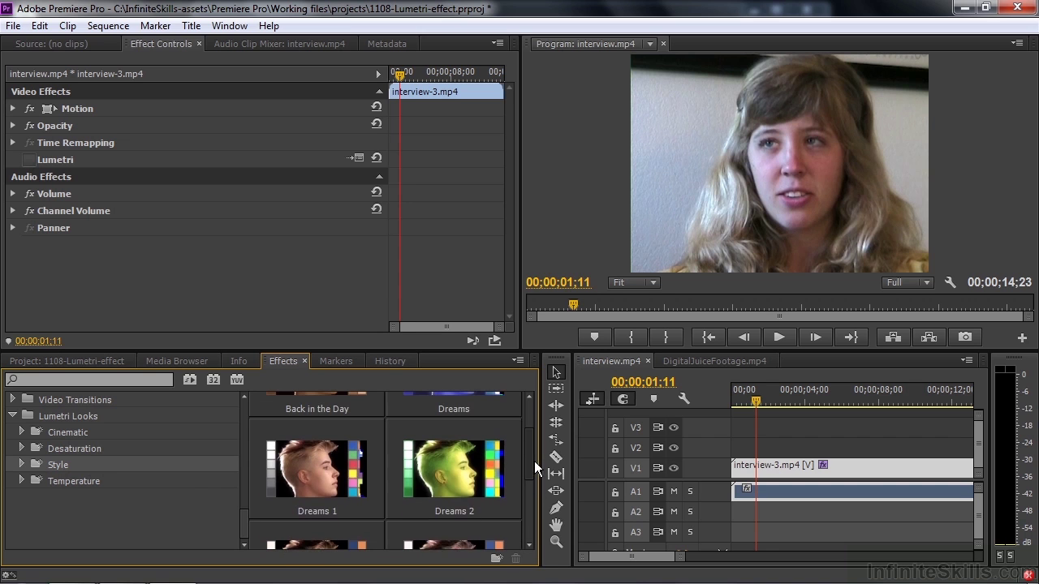
scroll(536, 454, "up", 2)
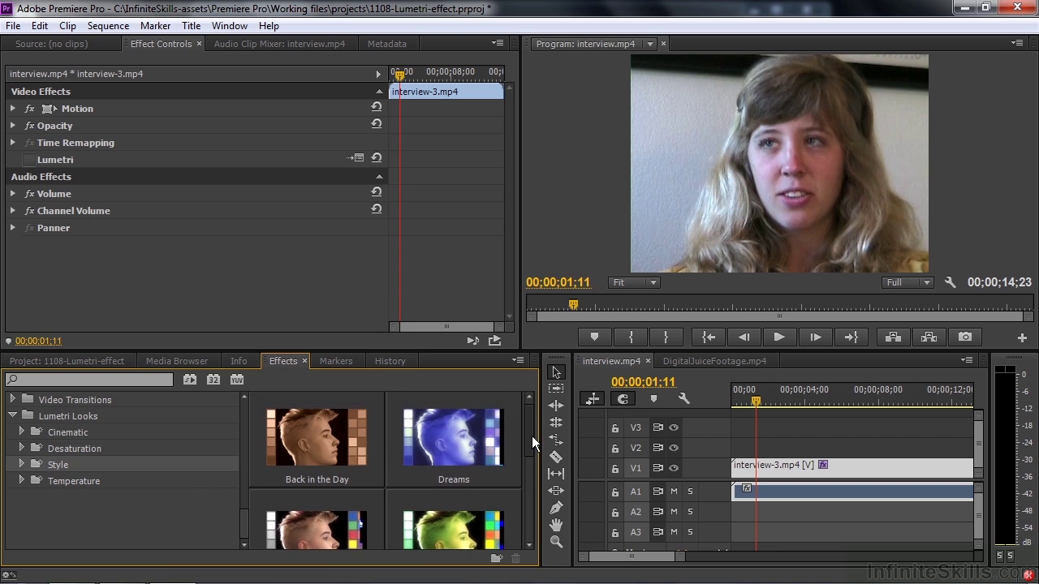
left_click(75, 479)
left_click_drag(526, 427, 527, 515)
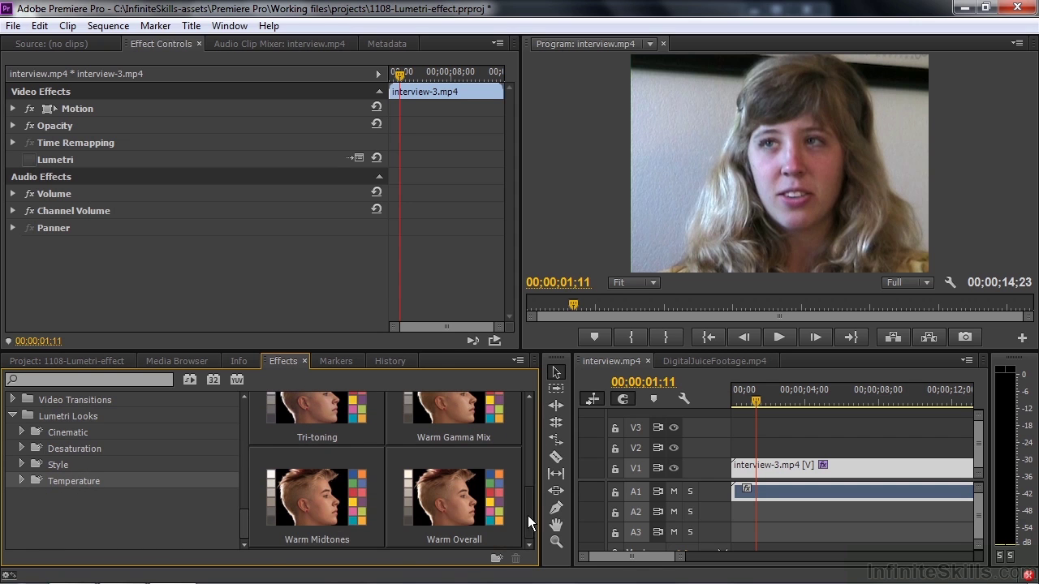
Add the Warm Overall and Warm Gamma Mix looks to interview-3, then toggle them off to compare.
double_click(460, 503)
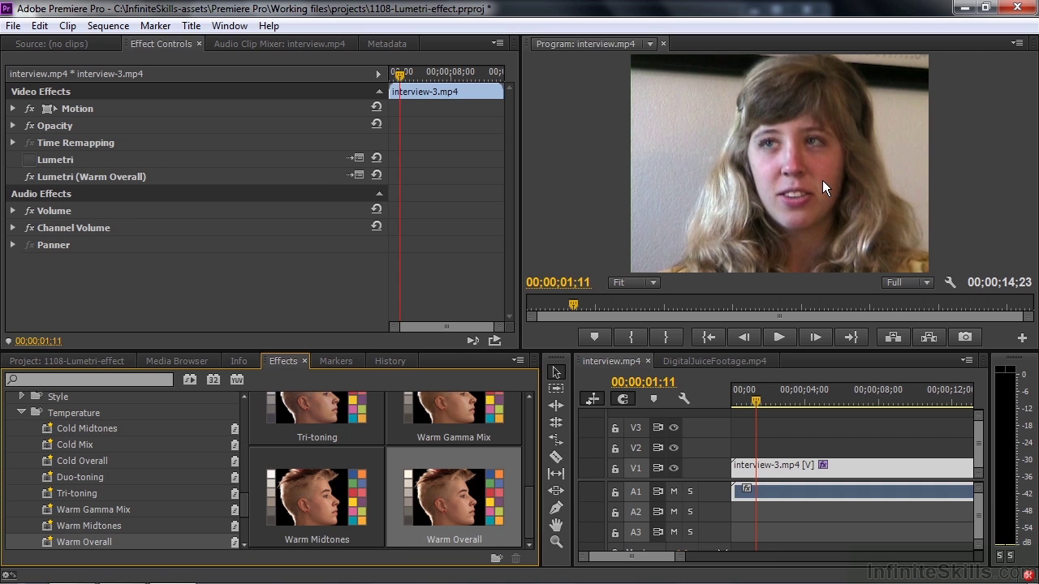
double_click(440, 402)
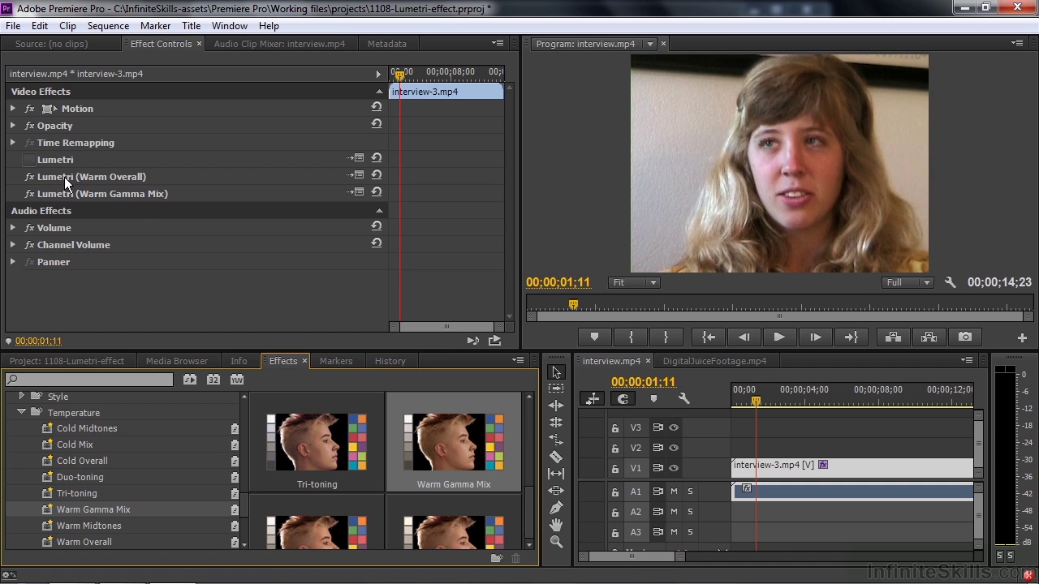
left_click(30, 179)
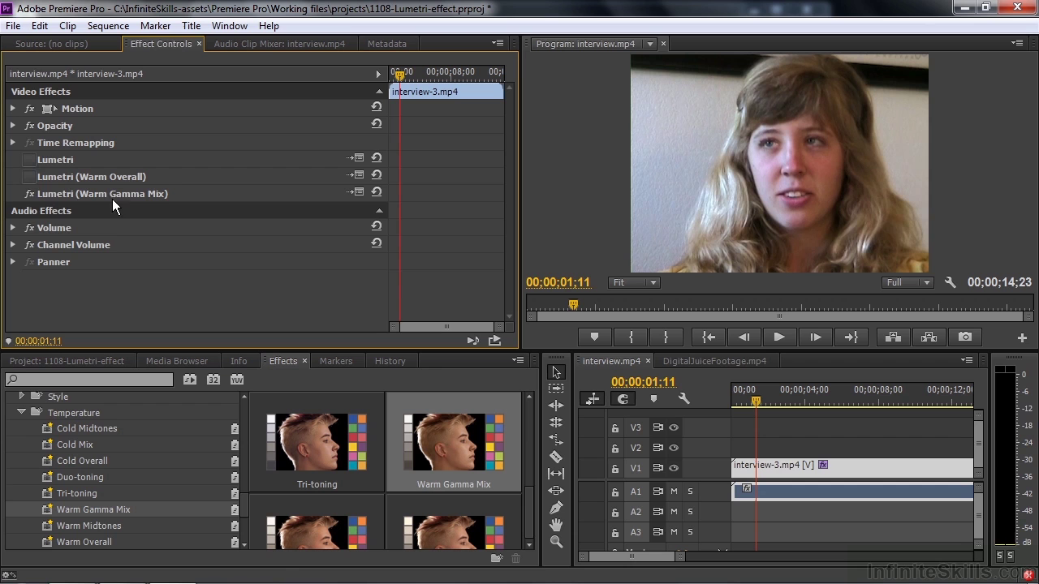
left_click(31, 193)
left_click(27, 176)
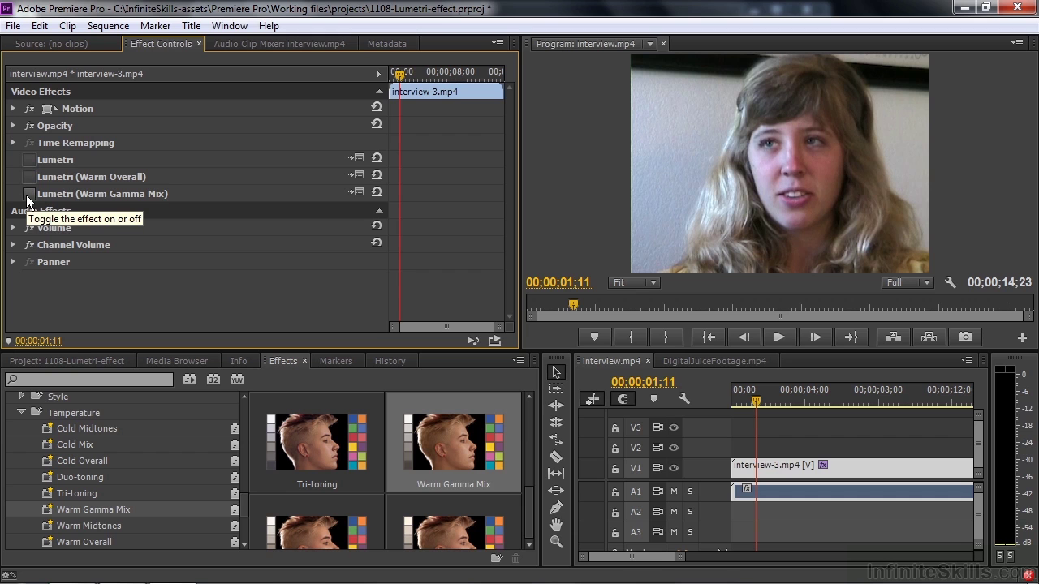
Delete the plain Lumetri, Warm Overall and Warm Gamma Mix effects from interview-3.
left_click(64, 162)
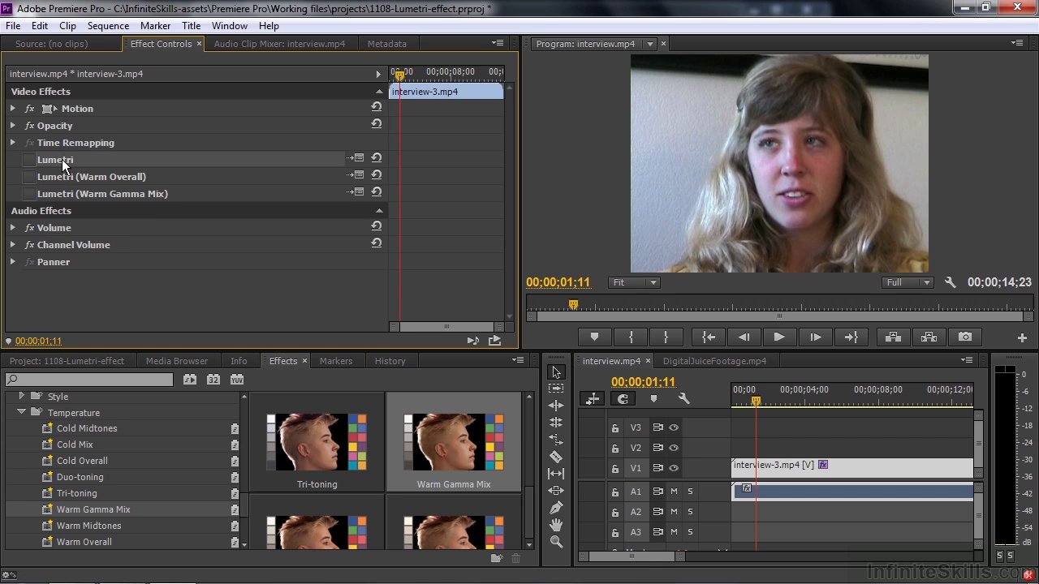
key("Delete")
left_click(63, 162)
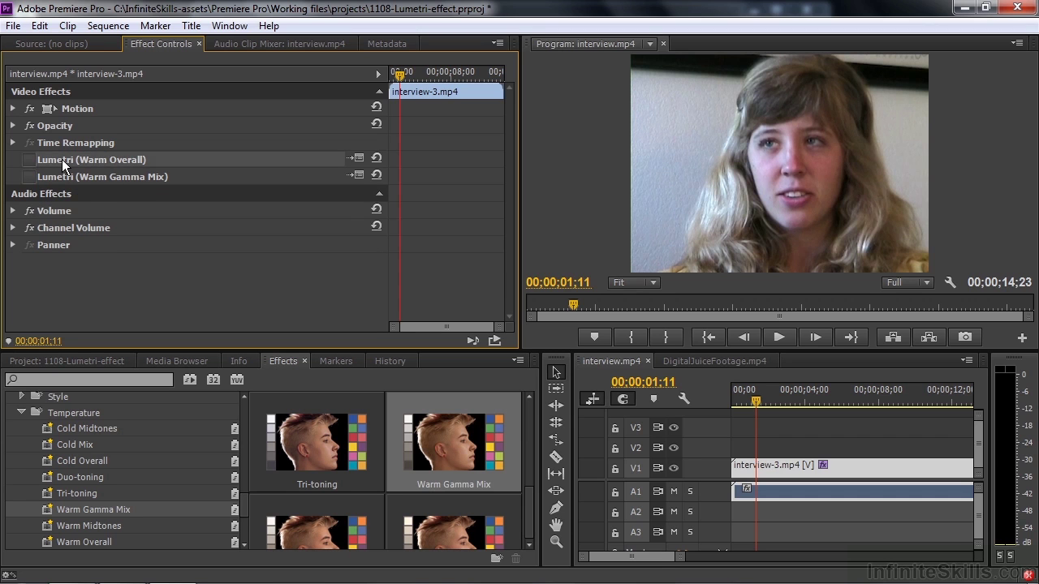
key("Delete")
left_click(64, 162)
key("Delete")
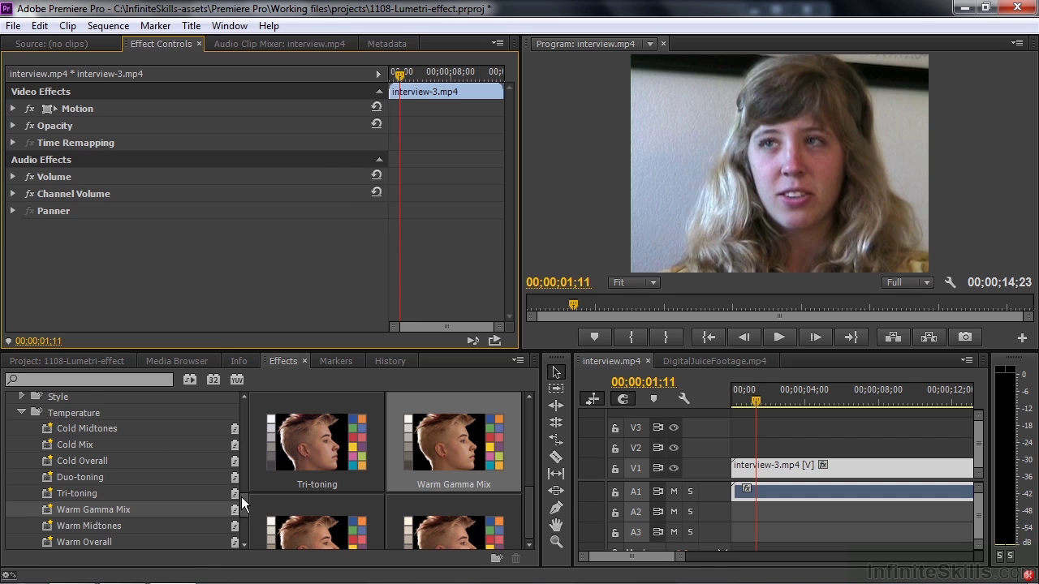
Apply the Style category's Dreams look to the interview-3 clip.
scroll(241, 497, "up", 4)
scroll(241, 497, "down", 2)
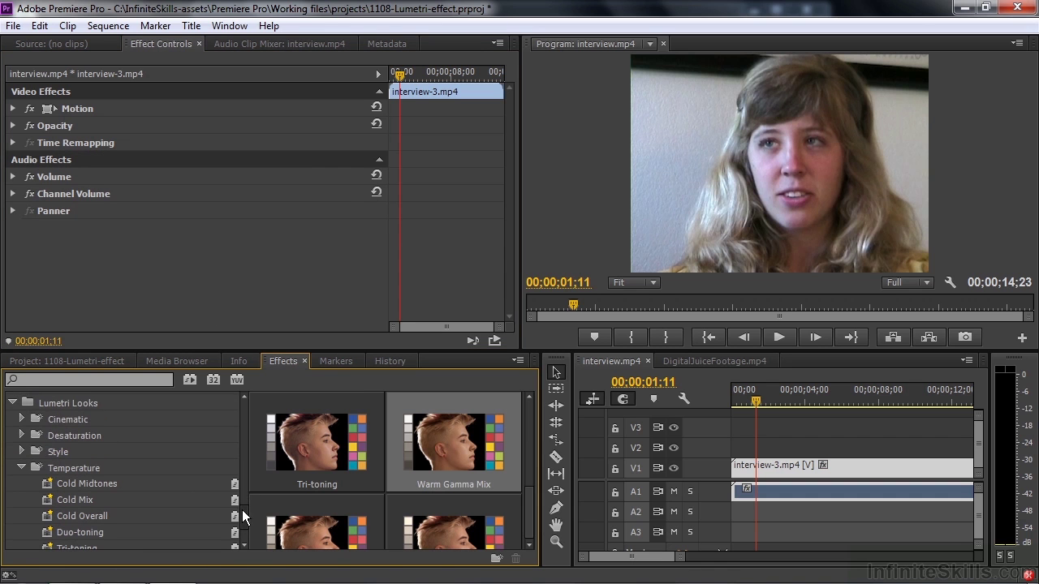
left_click(45, 453)
scroll(532, 475, "down", 2)
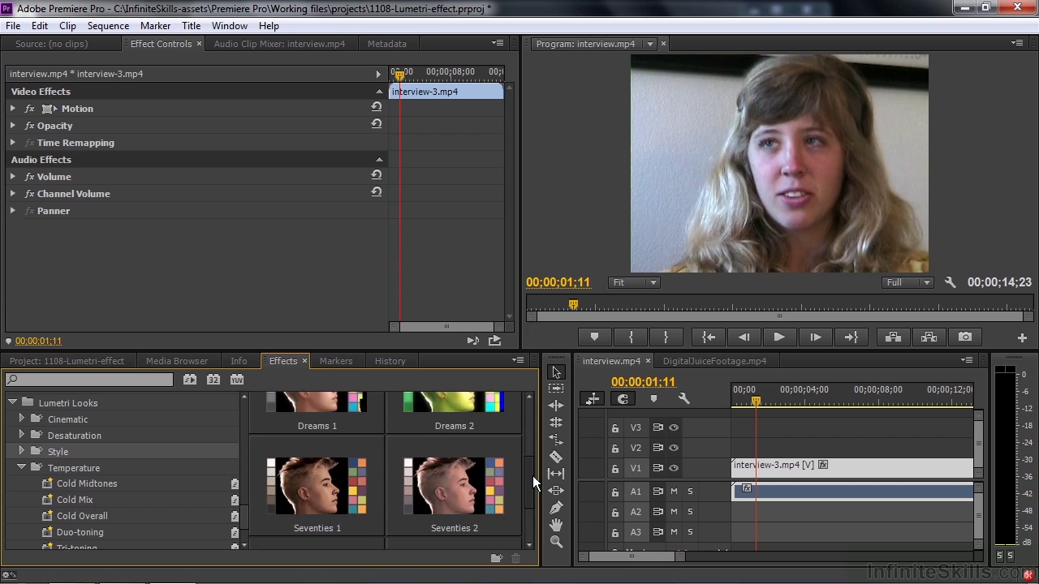
left_click_drag(533, 476, 530, 426)
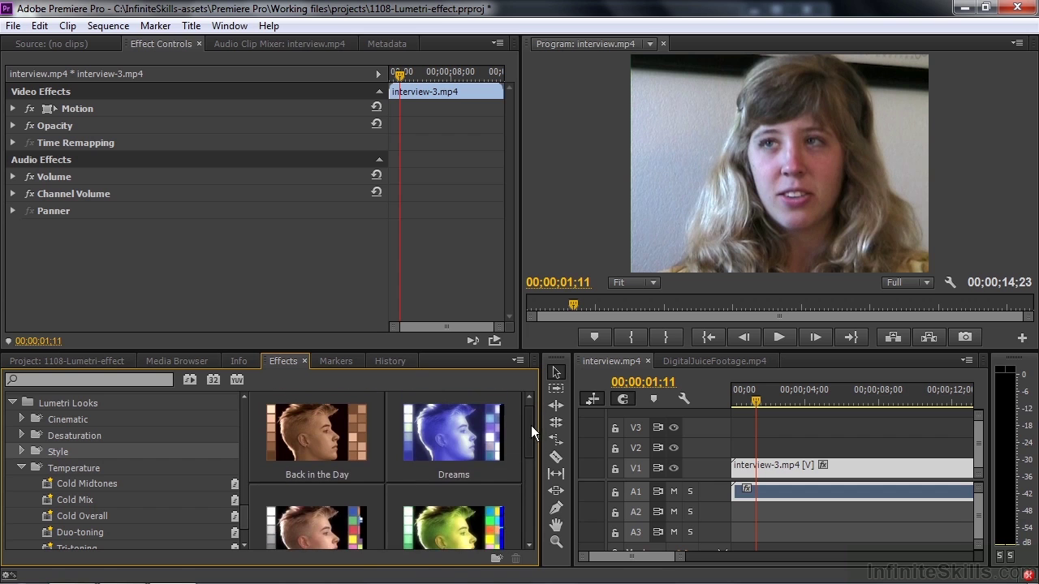
double_click(441, 442)
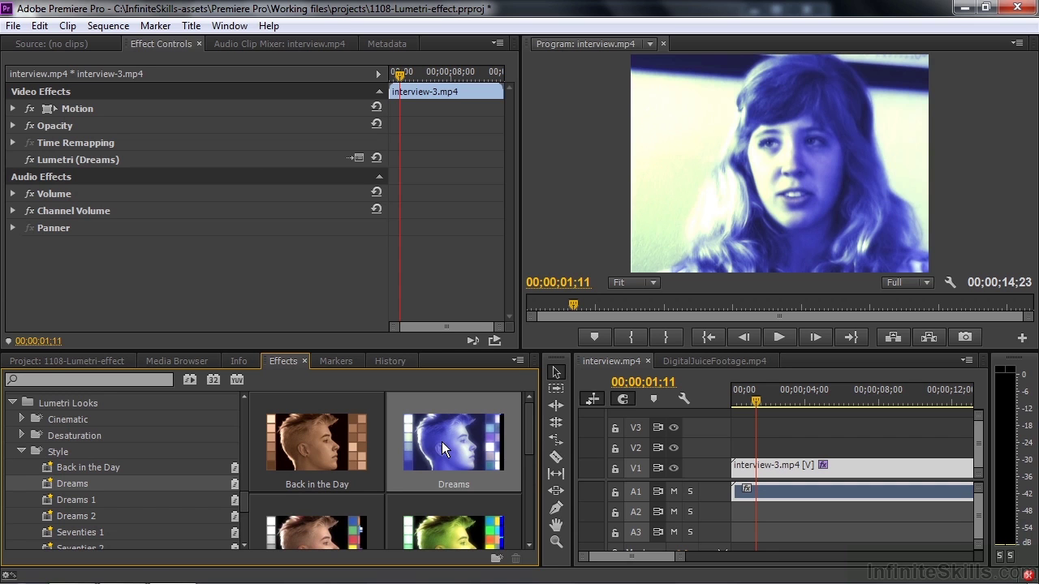
Create a new Adjustment Layer and place it on V2, lengthened to cover the interview.
left_click(76, 363)
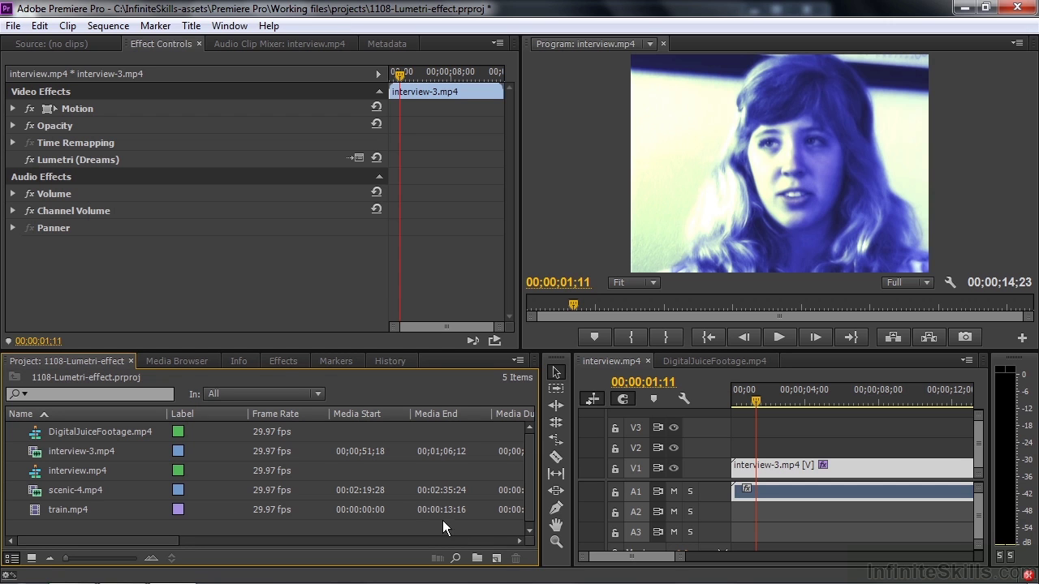
left_click(496, 559)
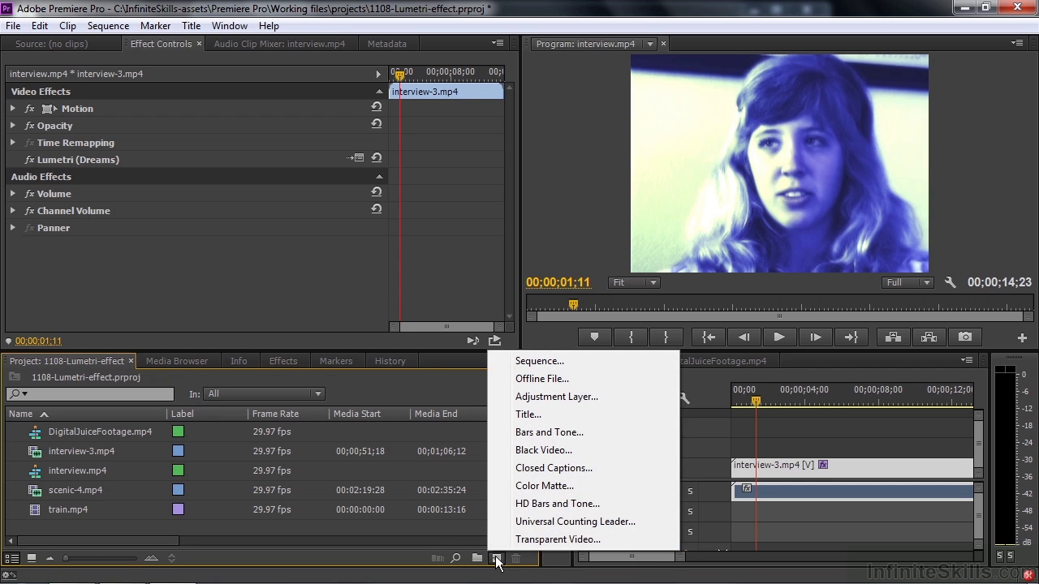
left_click(561, 397)
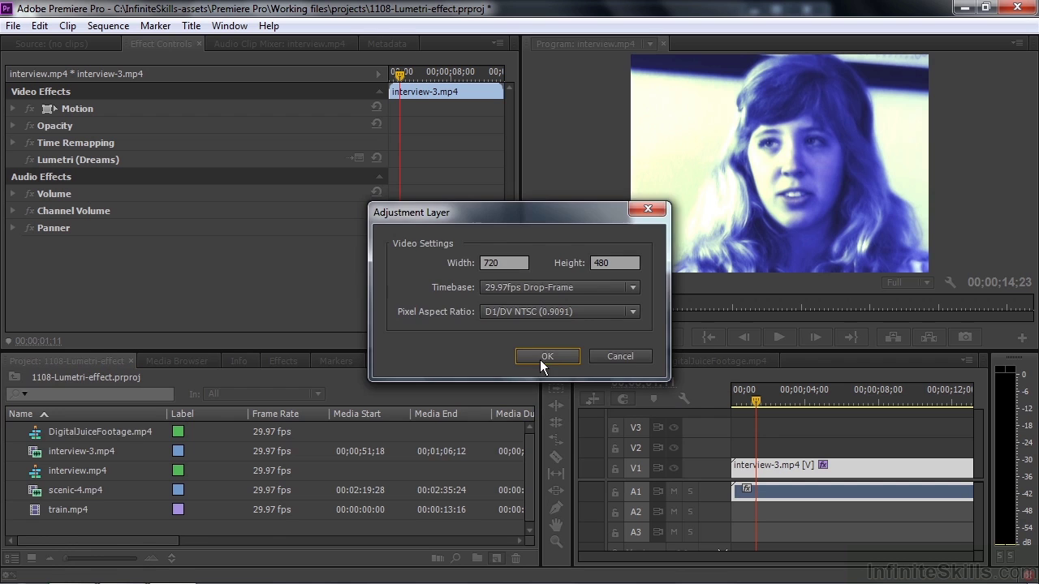
left_click(543, 355)
left_click_drag(39, 436, 721, 457)
left_click_drag(821, 445, 954, 445)
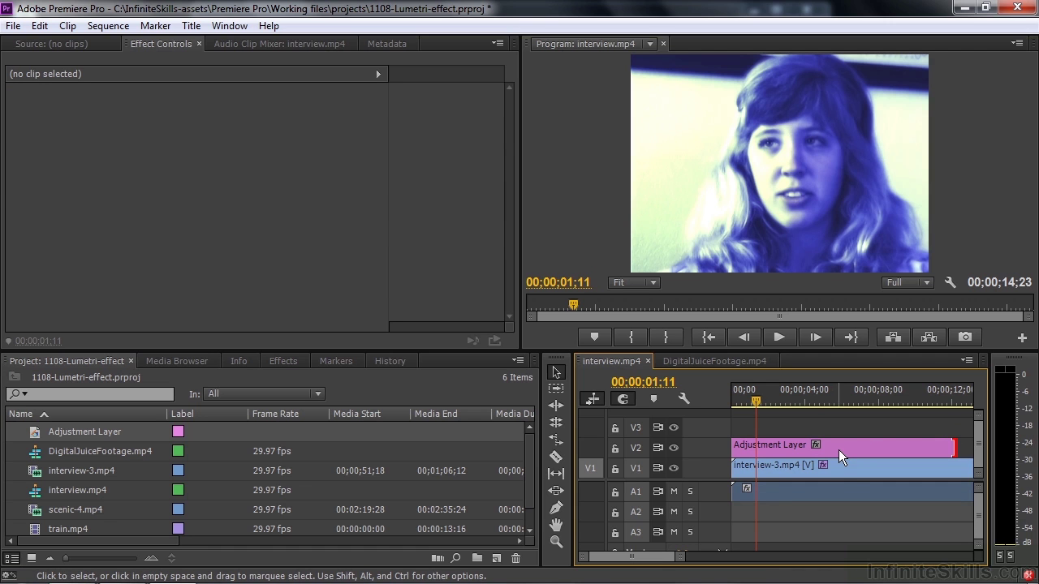
Remove the Lumetri (Dreams) effect from the interview-3.mp4 clip.
left_click(841, 470)
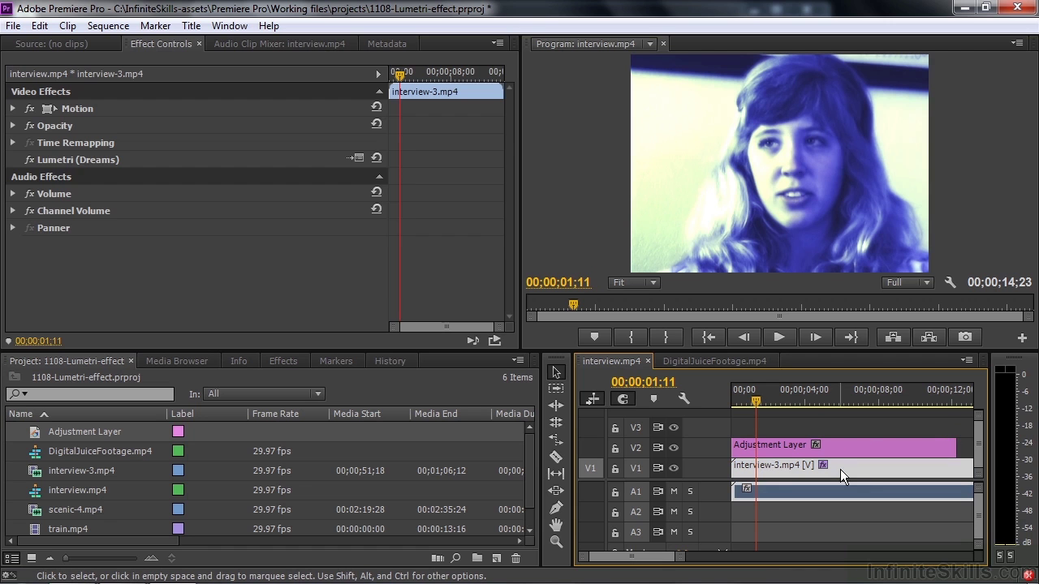
left_click(47, 163)
key("Delete")
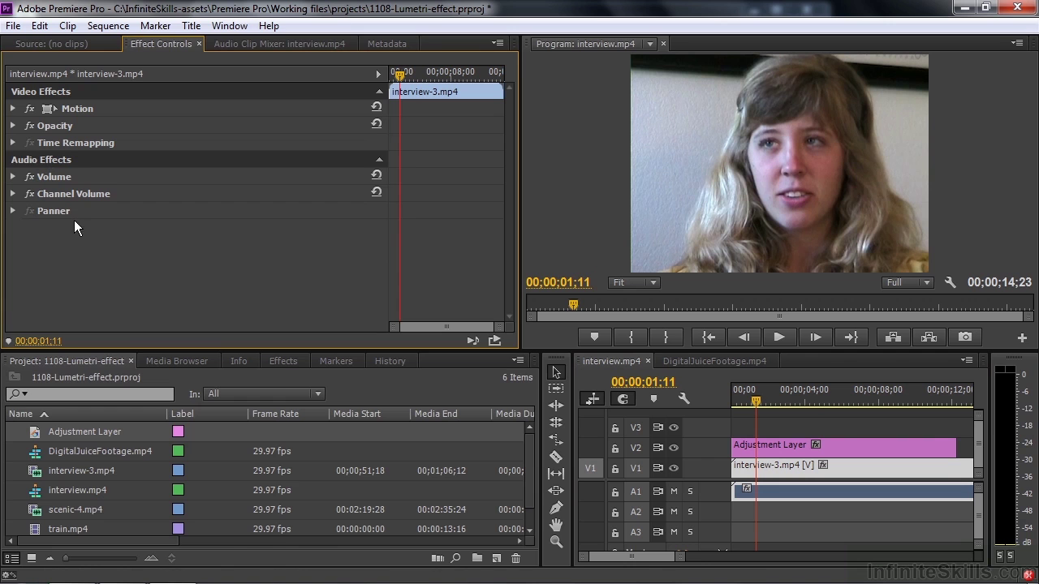
left_click(276, 361)
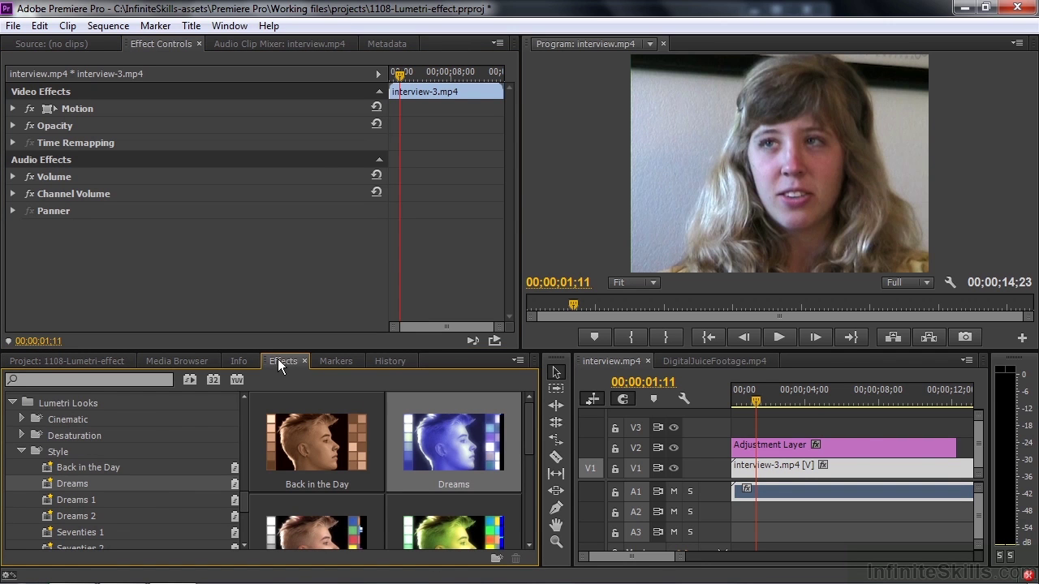
Apply the Dreams look to the Adjustment Layer with Linear Burn blend mode at 46% opacity.
left_click(790, 444)
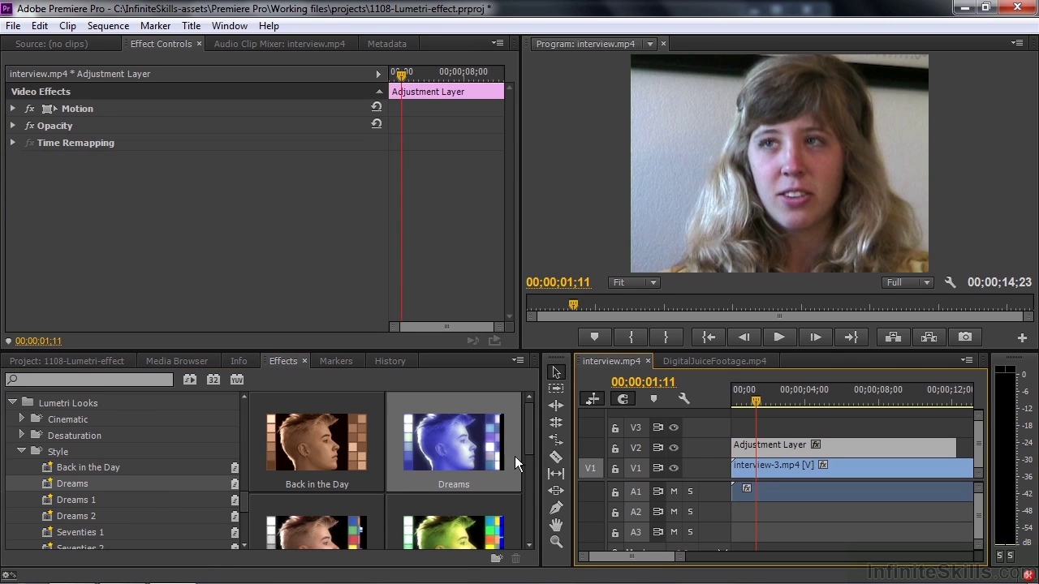
double_click(458, 444)
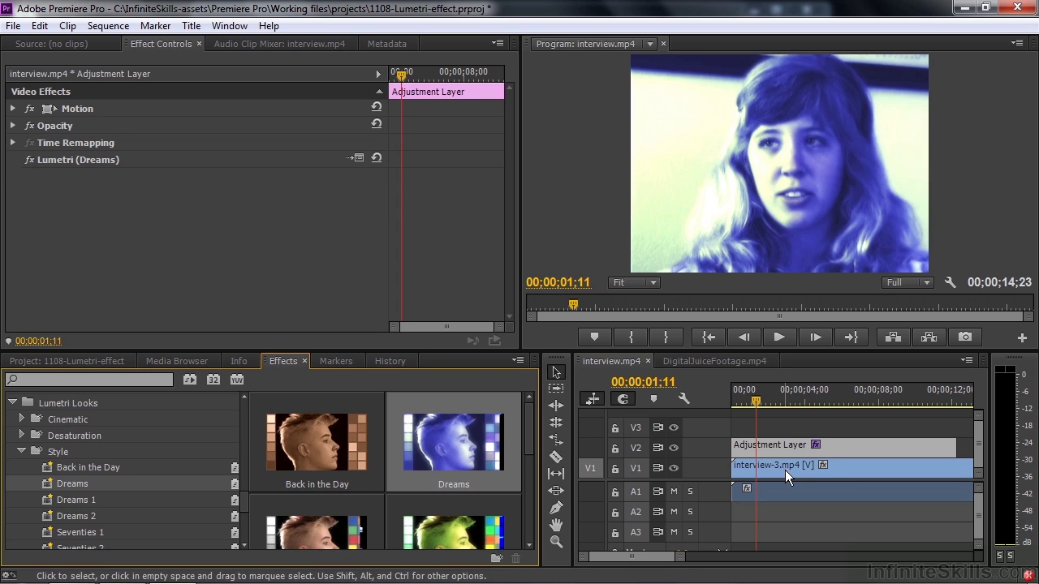
left_click(13, 126)
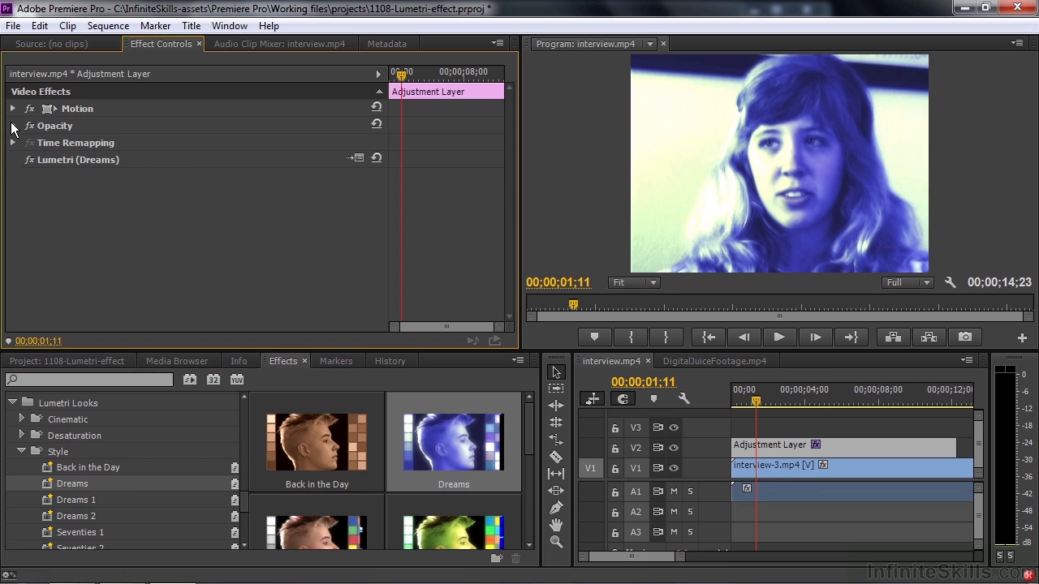
mouse_move(208, 142)
left_mouse_down()
mouse_move(121, 142)
mouse_move(215, 143)
left_mouse_up()
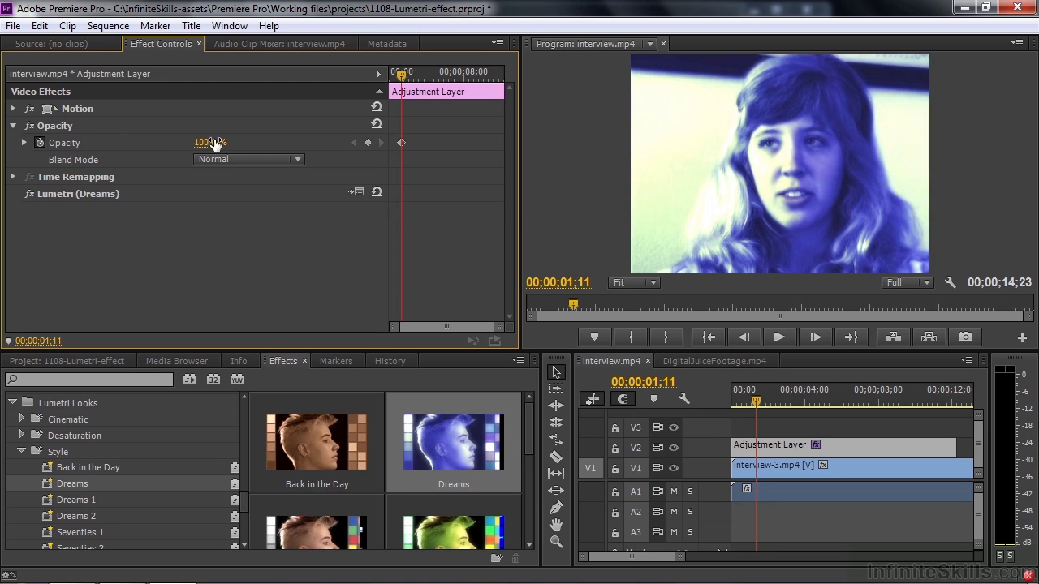
left_click(297, 159)
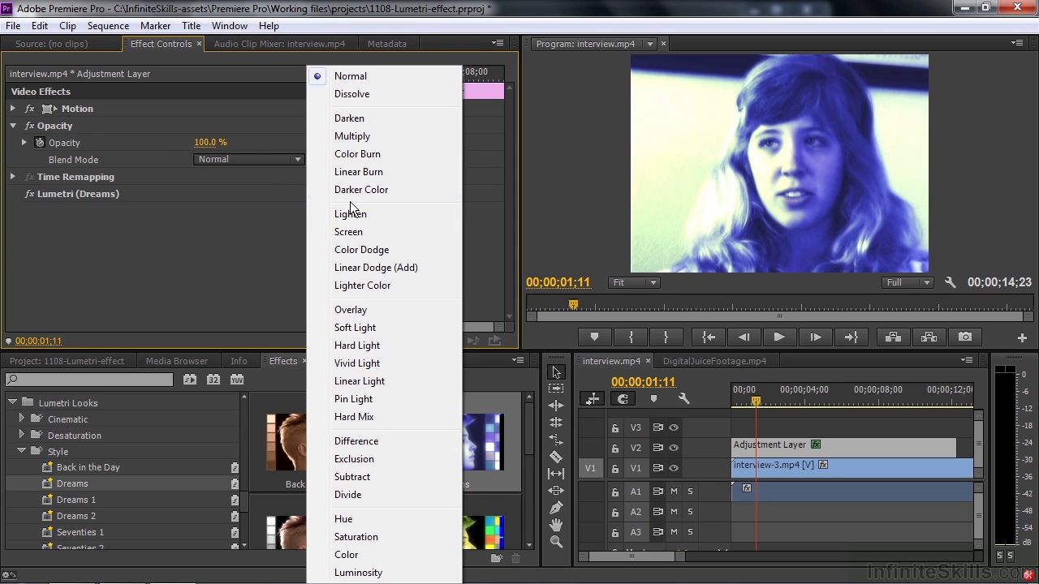
left_click(365, 171)
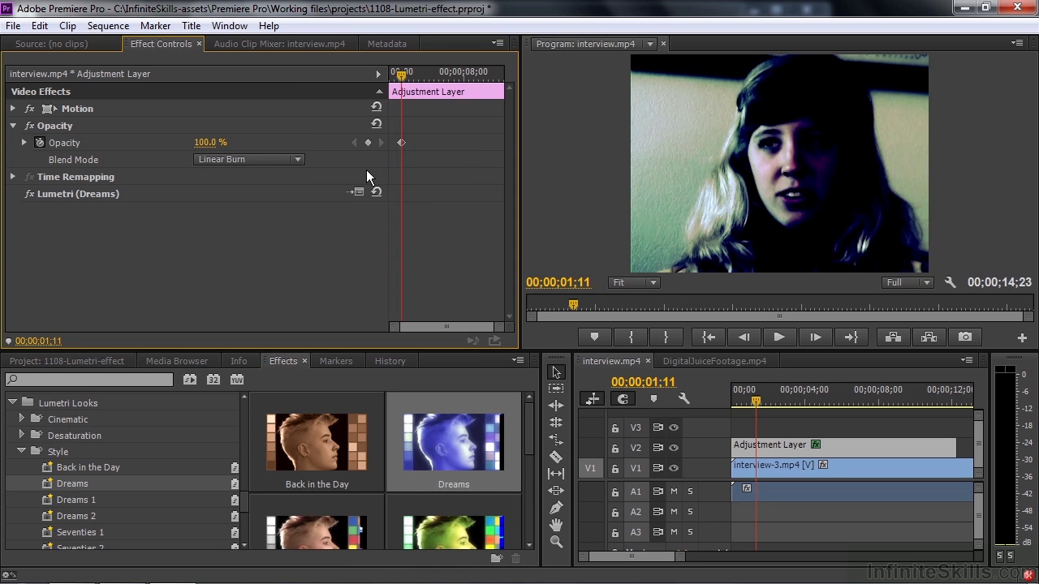
mouse_move(209, 142)
left_mouse_down()
mouse_move(122, 142)
mouse_move(211, 146)
left_mouse_up()
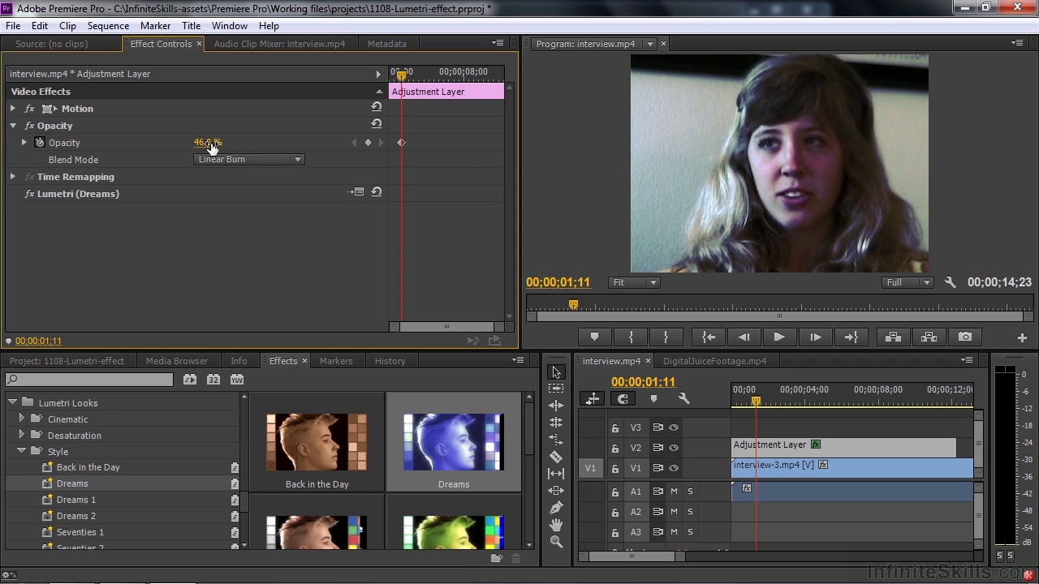
In the DigitalJuiceFootage sequence, apply the Temperature look Warm Gamma Mix to scenic-4.mp4.
left_click(698, 359)
mouse_move(784, 398)
left_mouse_down()
mouse_move(774, 398)
mouse_move(824, 396)
mouse_move(795, 402)
left_mouse_up()
left_click(26, 448)
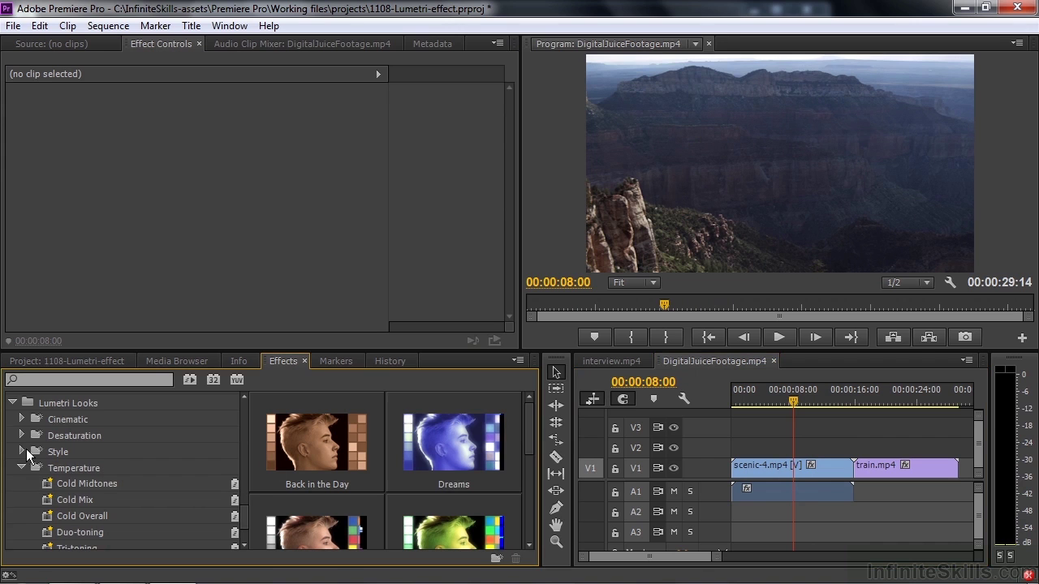
left_click(69, 467)
left_click_drag(530, 430, 533, 486)
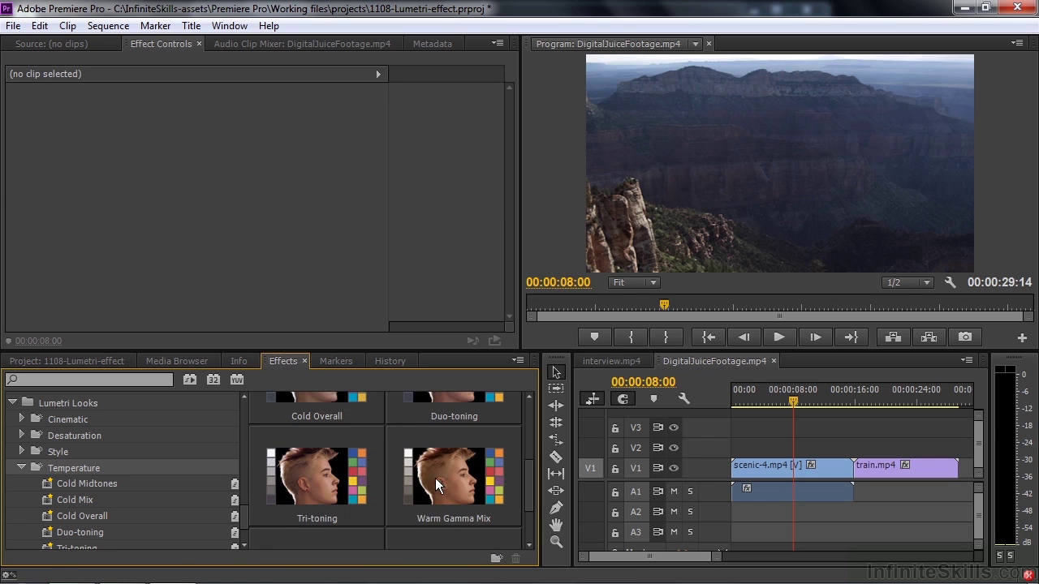
left_click_drag(447, 476, 751, 472)
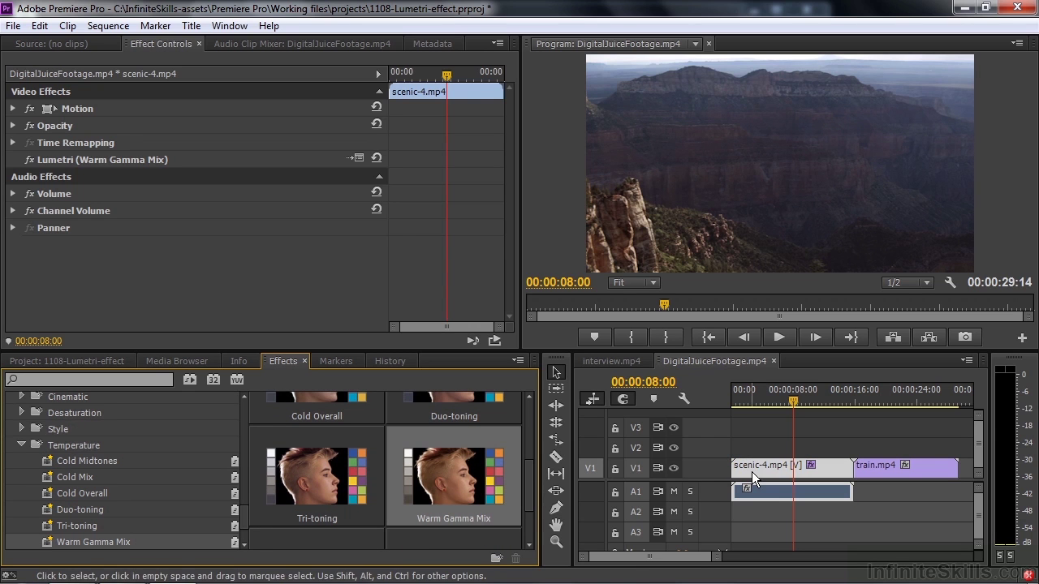
Compare Warm Gamma Mix off and on, then stack two more copies on scenic-4.mp4.
left_click(30, 160)
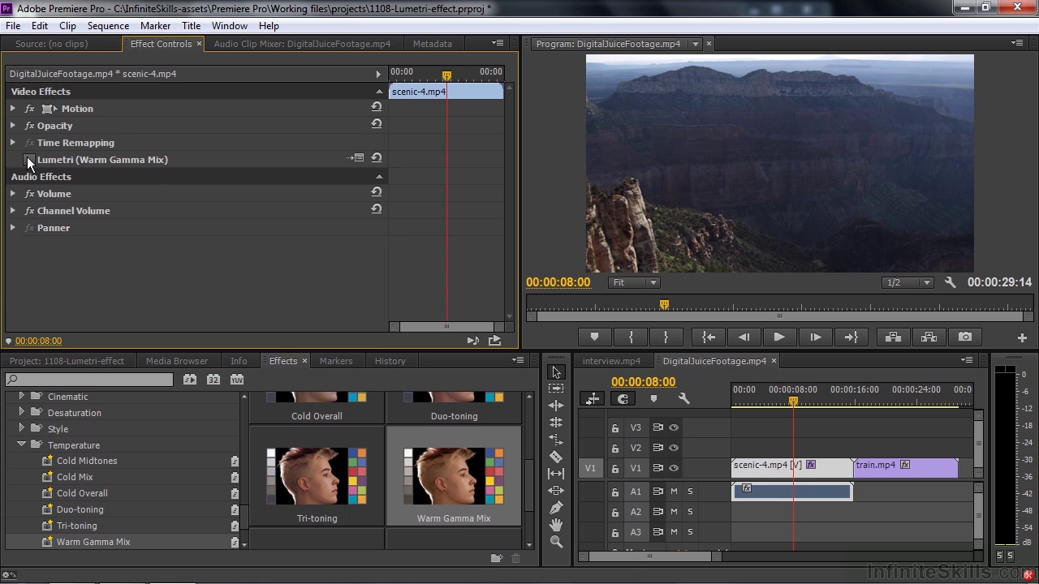
left_click(29, 161)
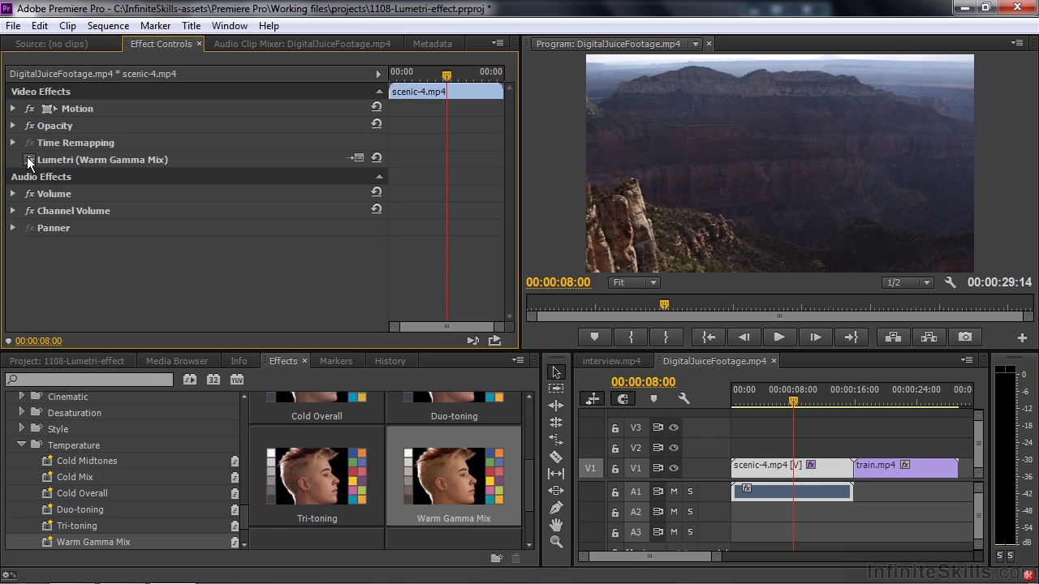
double_click(430, 468)
double_click(437, 474)
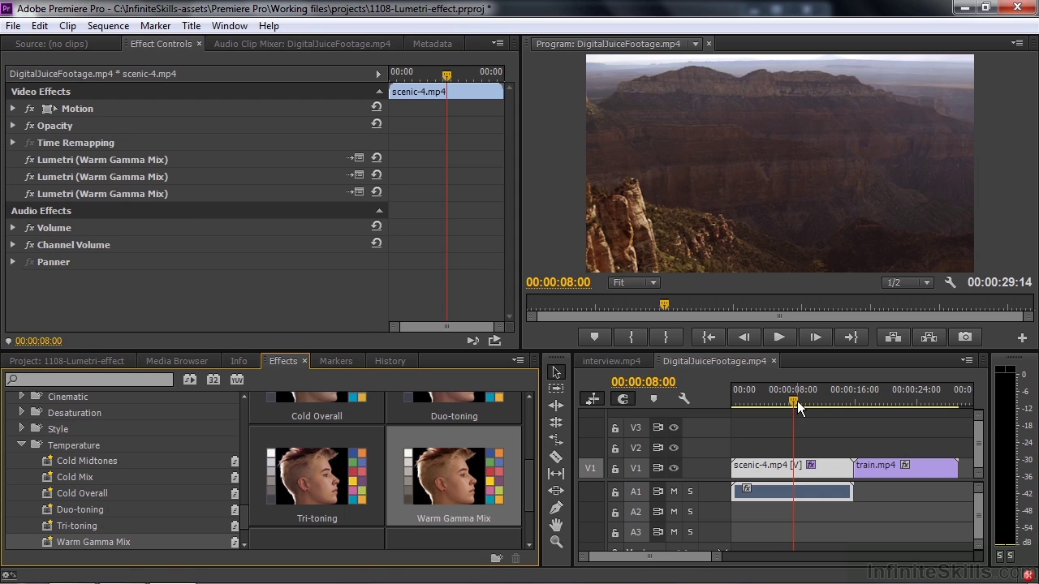
Apply the Cinematic look Bleach Bypass 1 to the train.mp4 clip.
left_click_drag(795, 402, 908, 403)
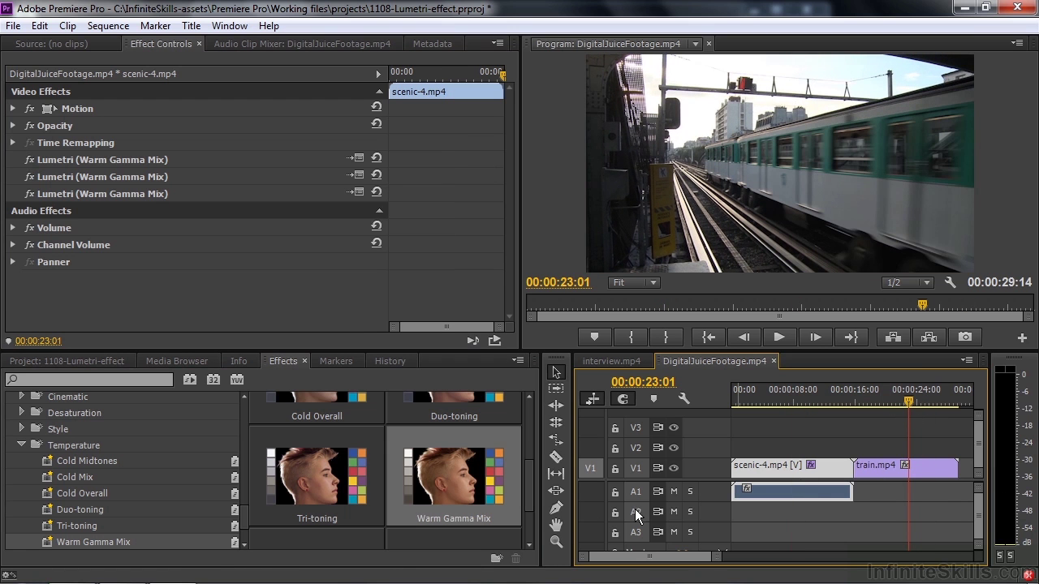
left_click_drag(531, 494, 530, 438)
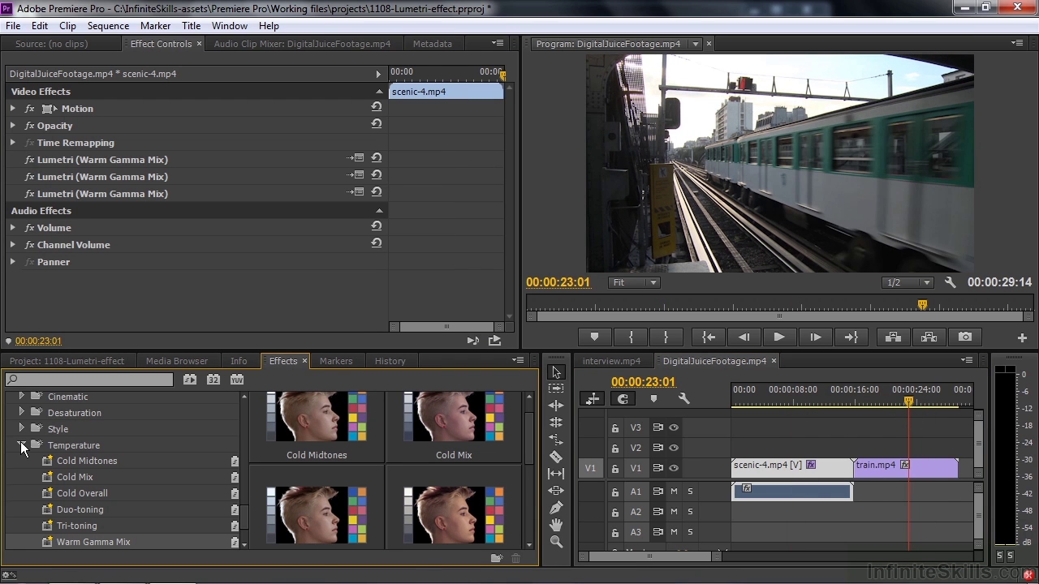
left_click(22, 445)
left_click(22, 396)
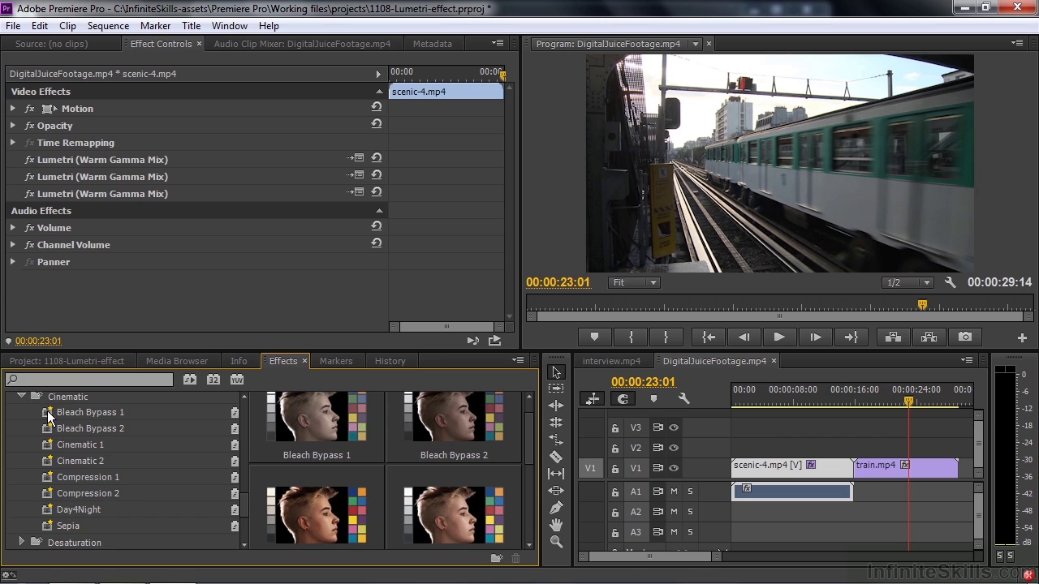
left_click(49, 413)
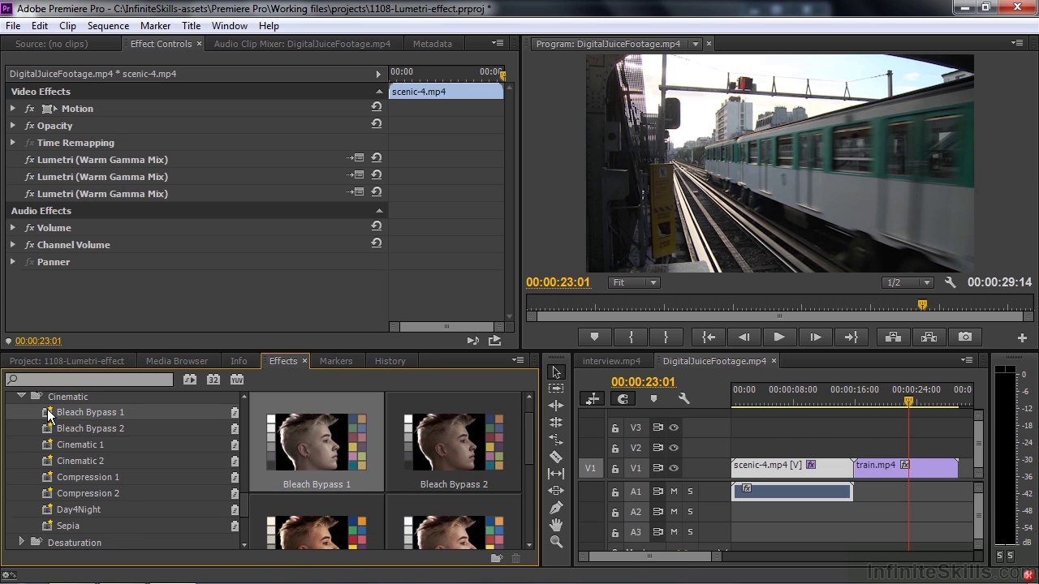
left_click_drag(49, 413, 889, 472)
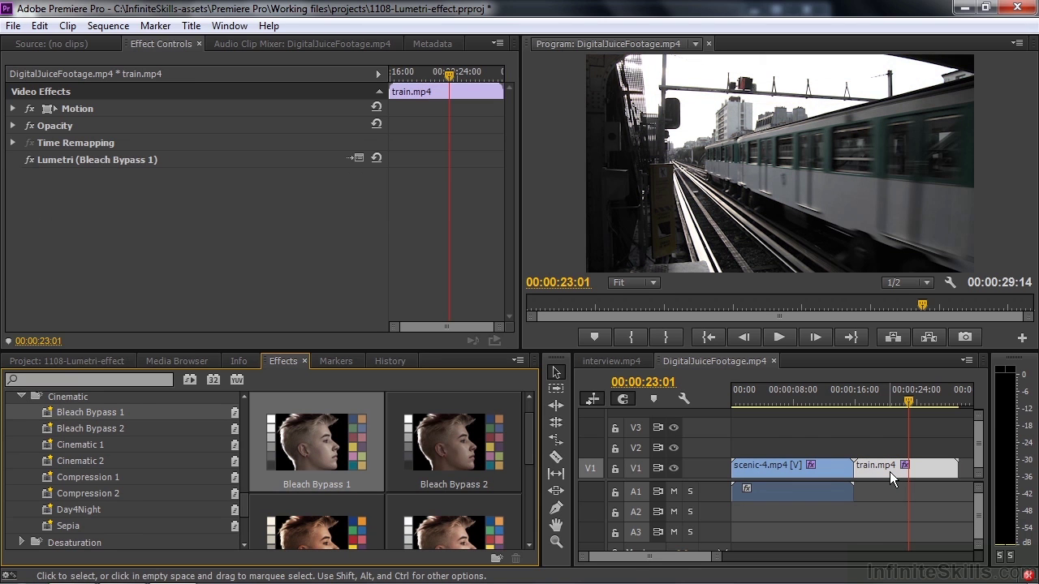